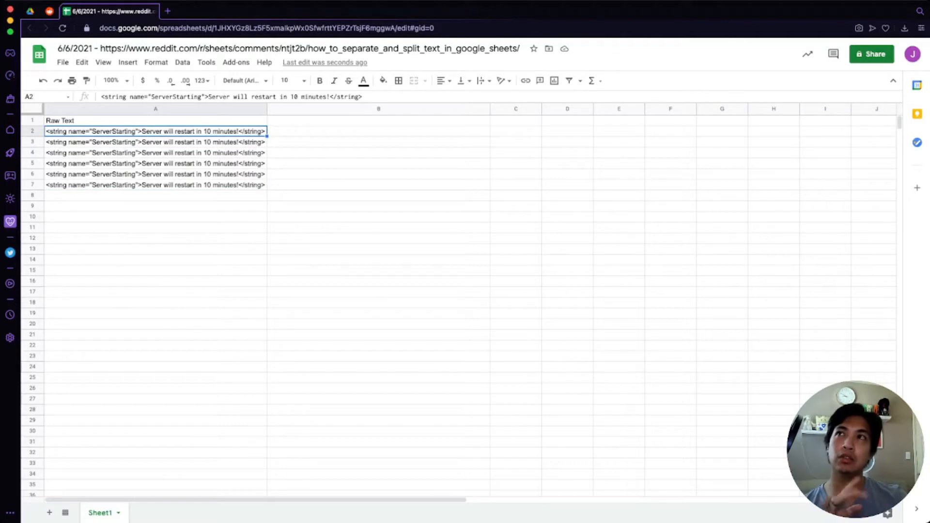
Split the text in cell A2 into columns using ">" as the custom separator
left_click(155, 109)
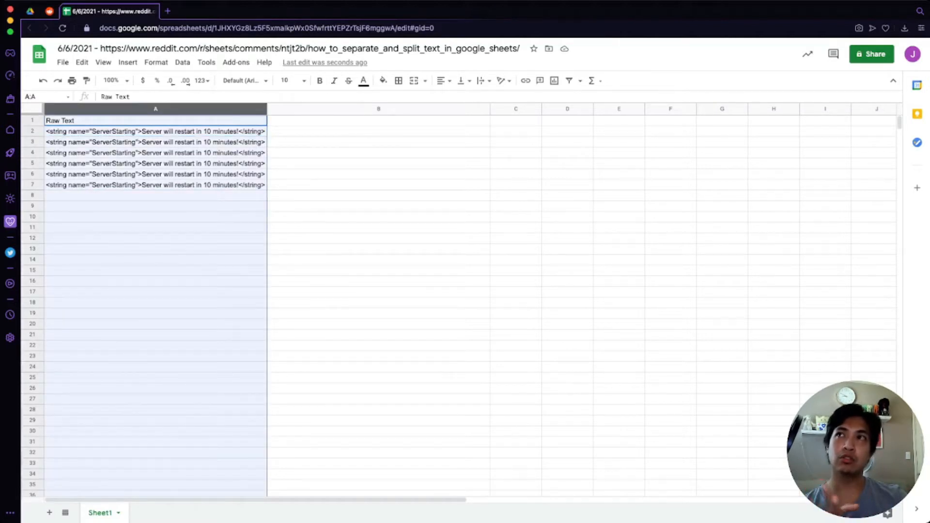
left_click(156, 131)
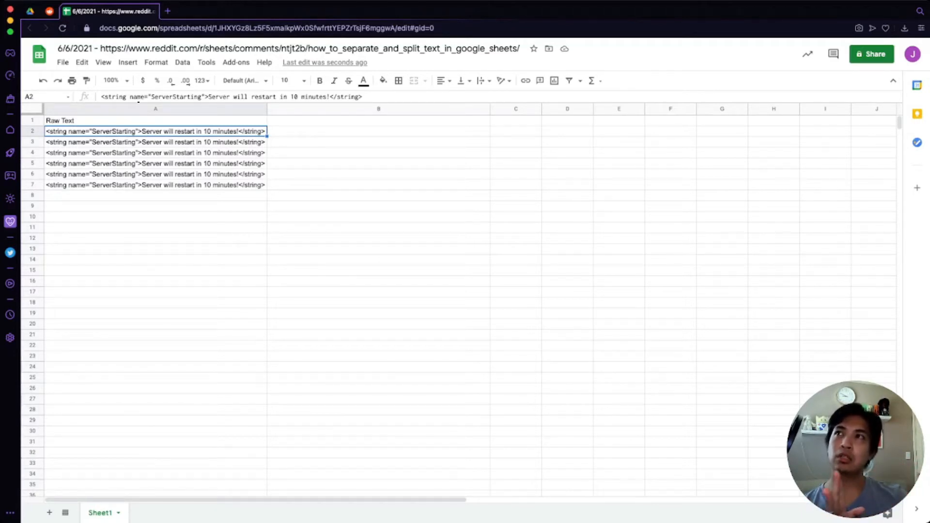
left_click(183, 63)
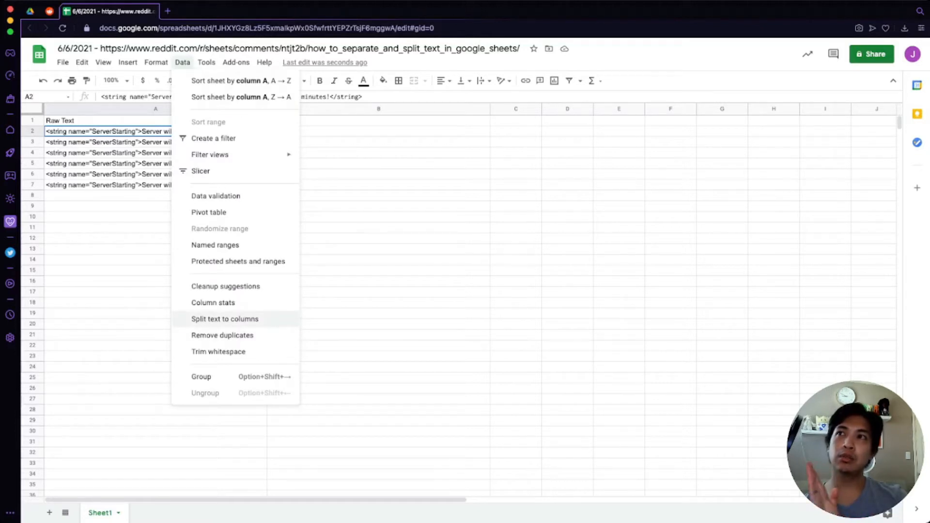
left_click(224, 319)
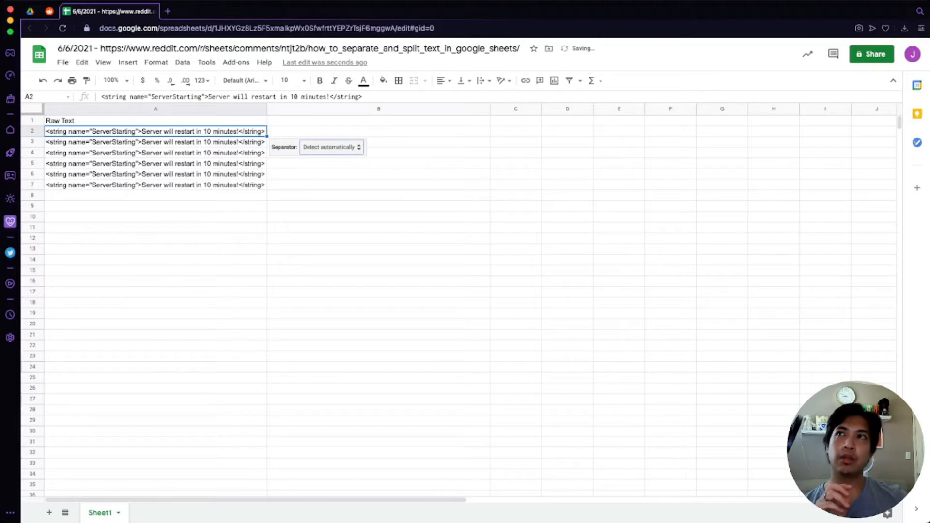
left_click(332, 146)
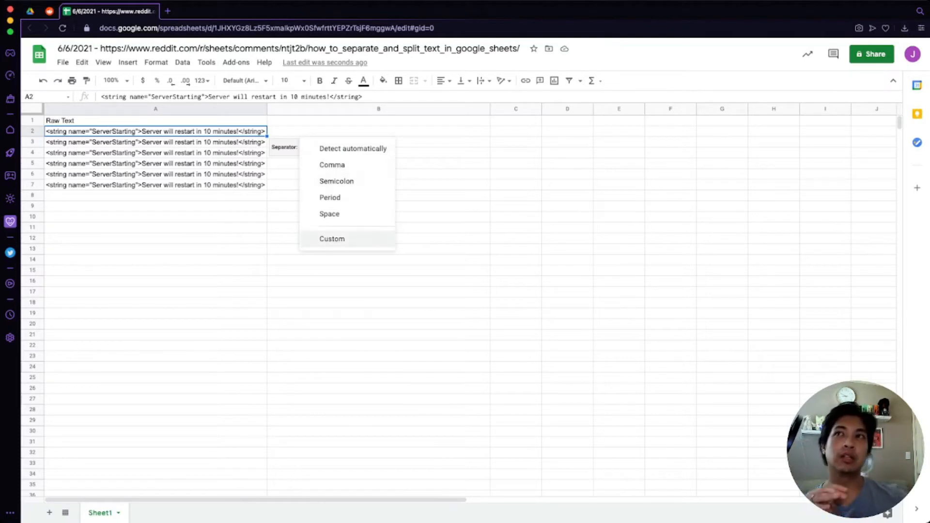
left_click(332, 239)
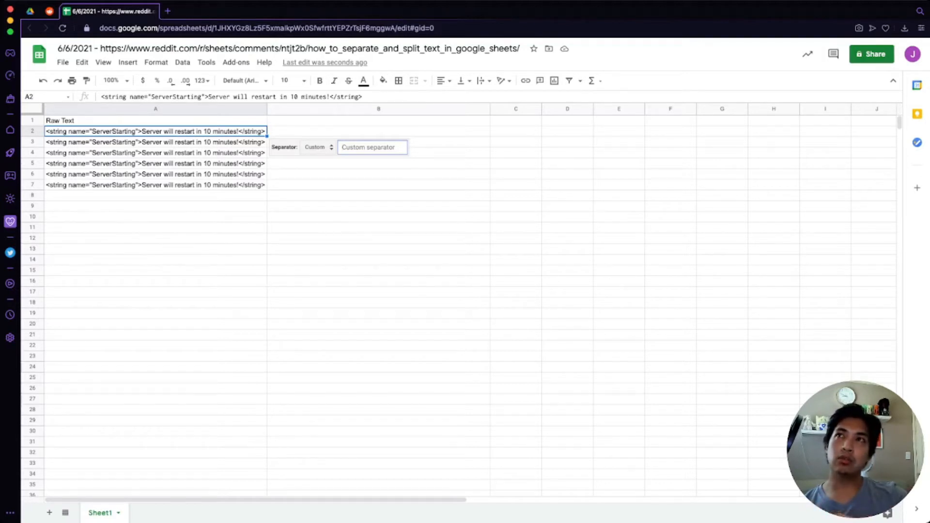
type(">")
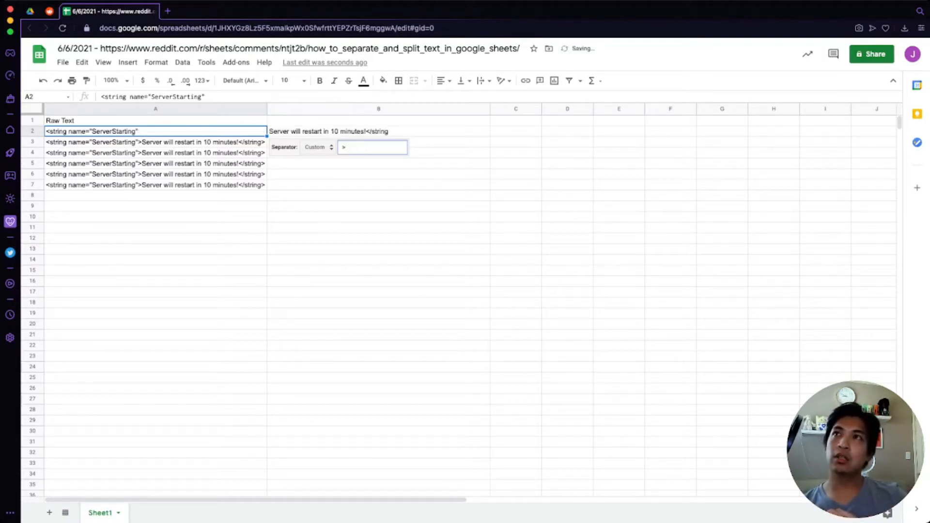
left_click(378, 174)
Examine how the text in row 2 is divided between cells A2 and B2
left_click(378, 132)
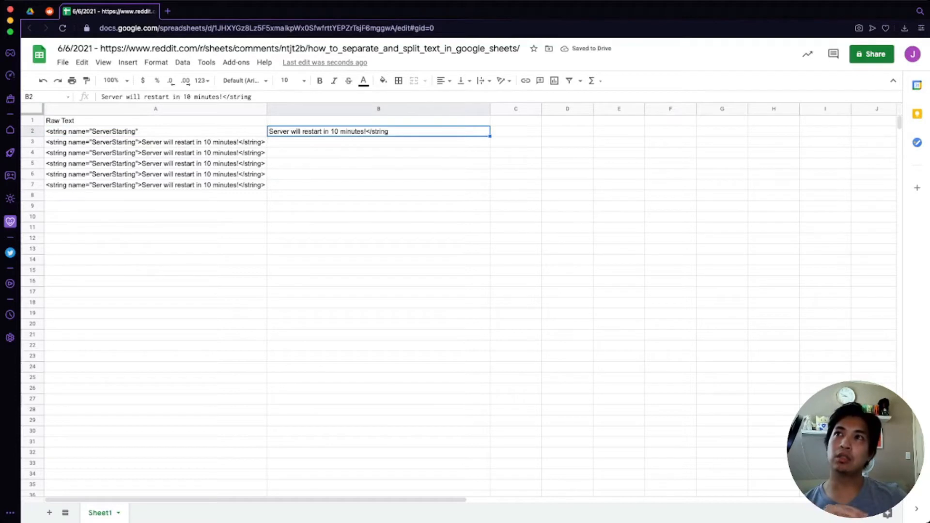
key("Left")
key("Right")
key("Left")
key("Right")
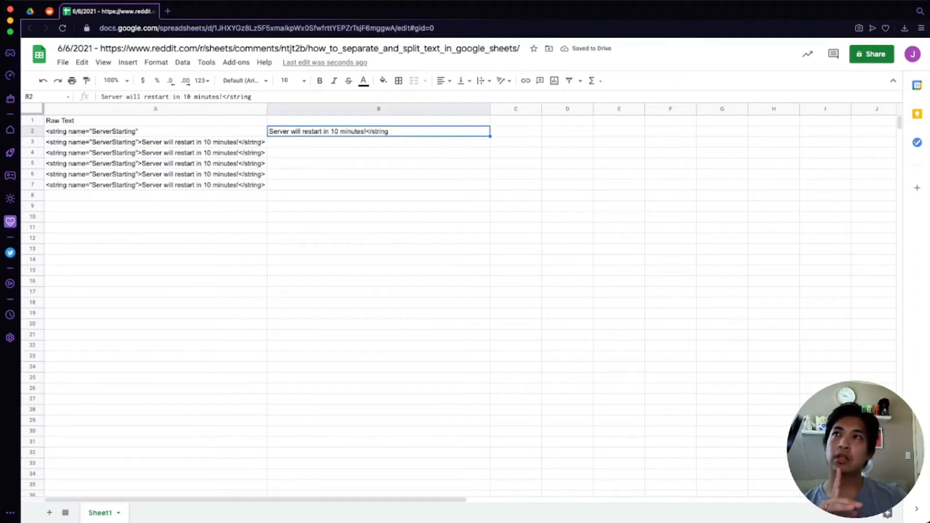
key("Left")
key("Right")
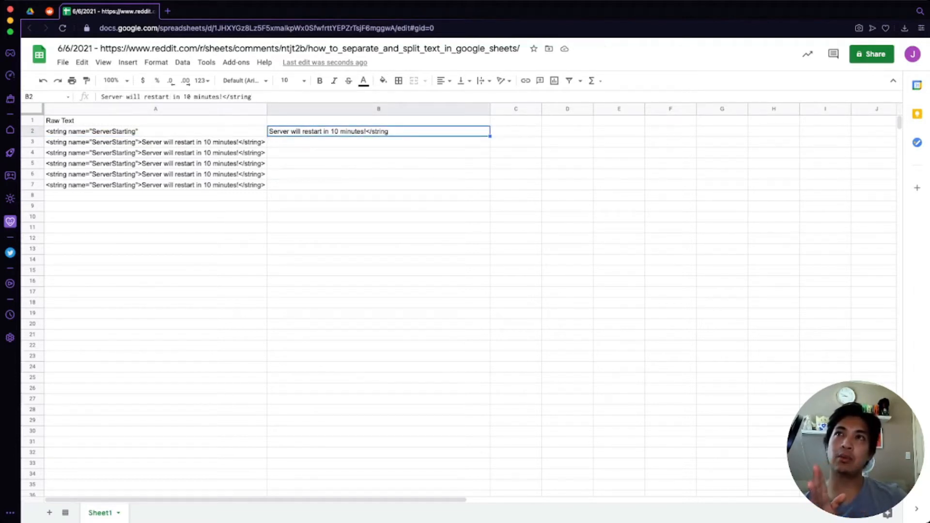
key("Right")
key("Left")
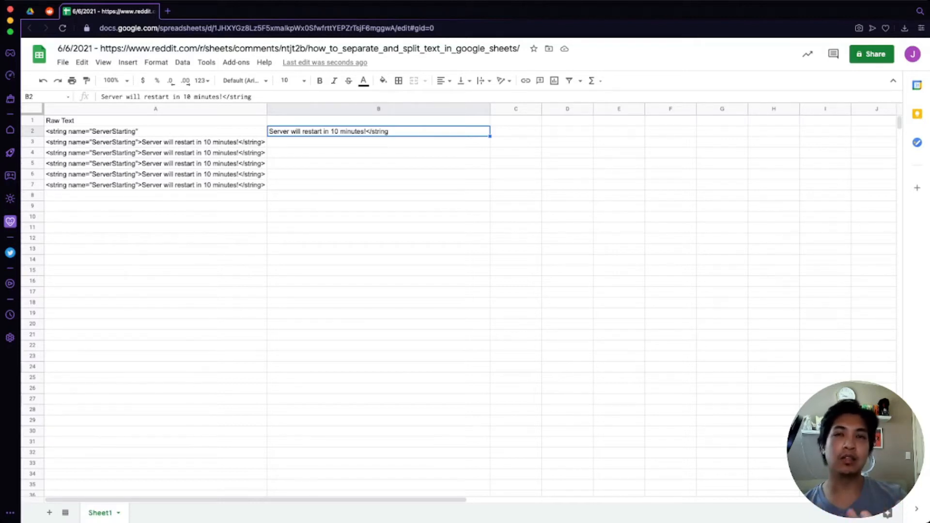
Enter the formula =SPLIT(A3,">") in cell B3 to divide the raw text at the ">" character
key("Down")
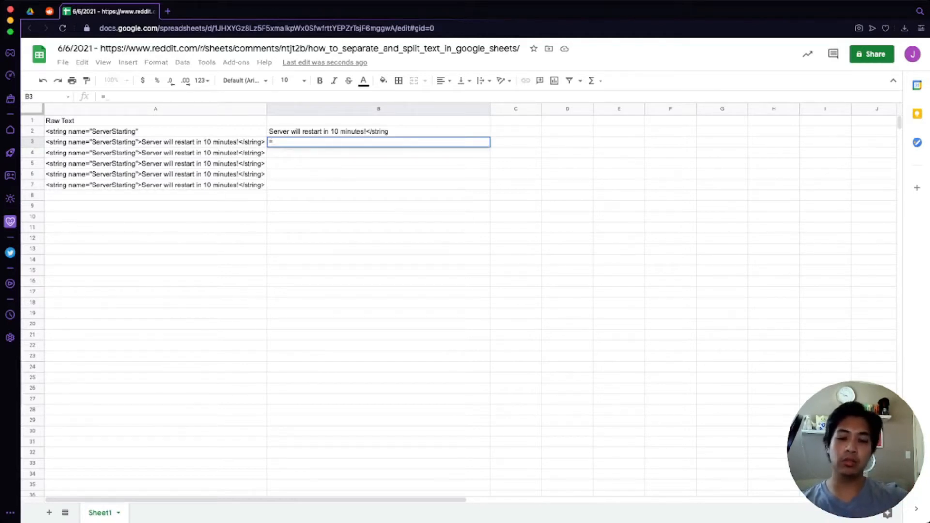
type("=SPLIT(")
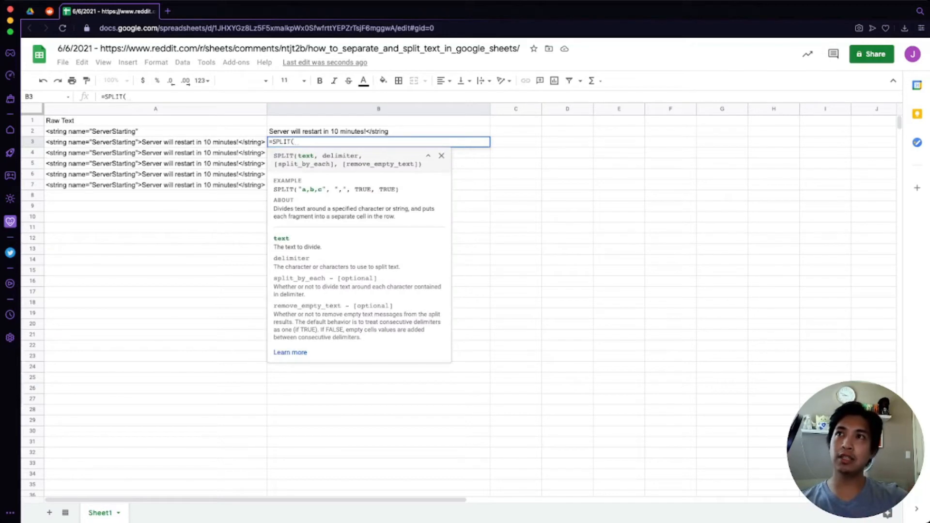
key("Left")
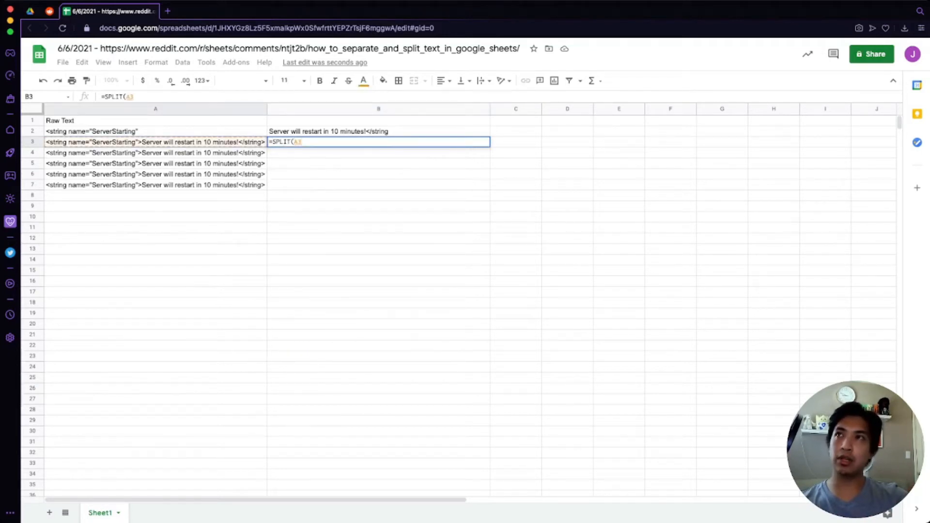
type(",\">")
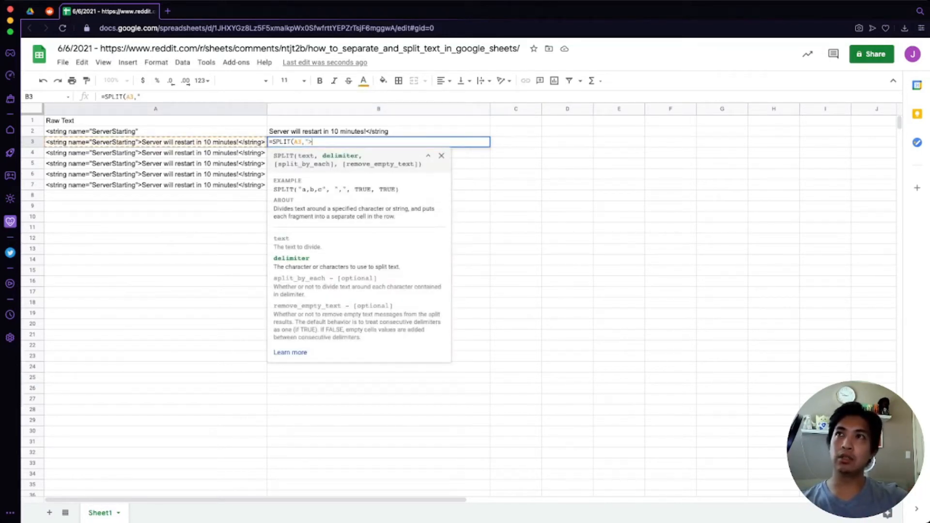
type("\"")
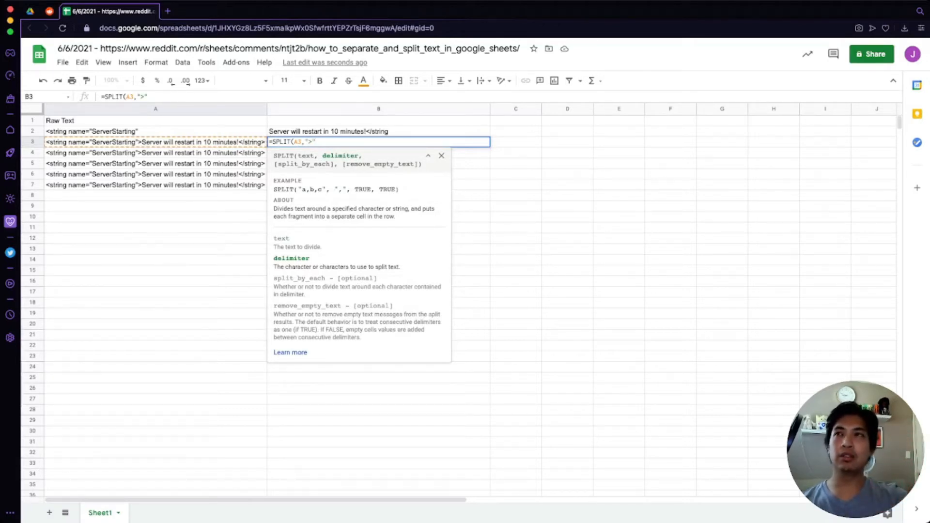
type(")")
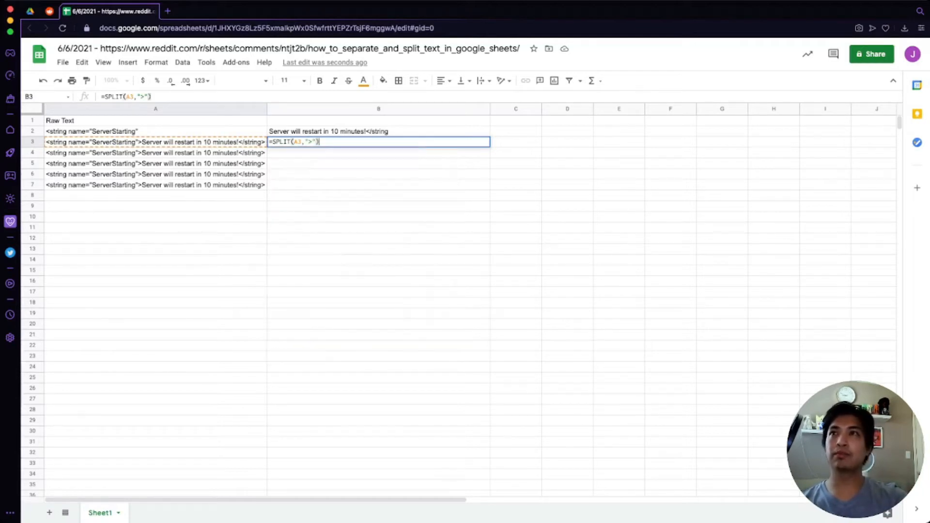
key("Return")
key("Up")
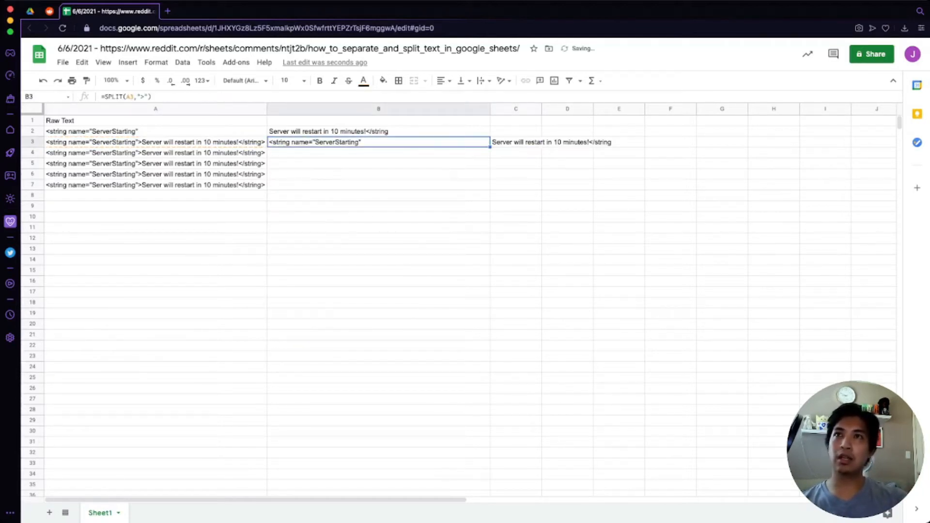
Compare the raw text in A3 with the SPLIT output in cells B3 and C3
key("Right")
key("Left")
key("Right")
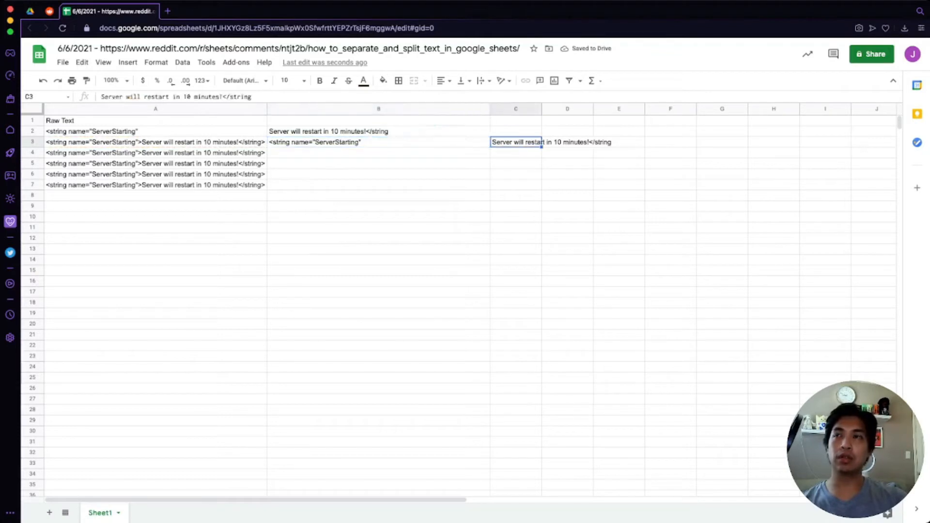
key("Left")
key("Right")
key("Left")
key("Right")
key("Left")
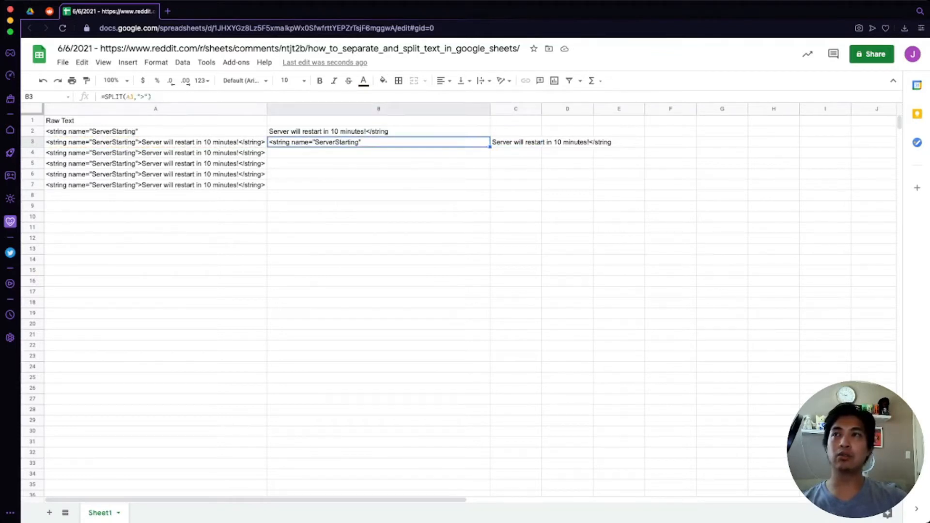
key("Left")
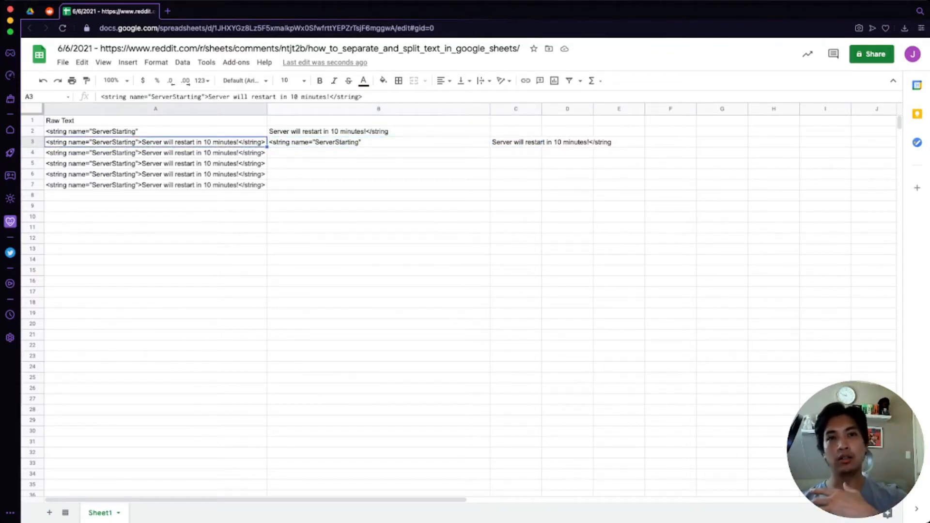
key("Right")
key("Right")
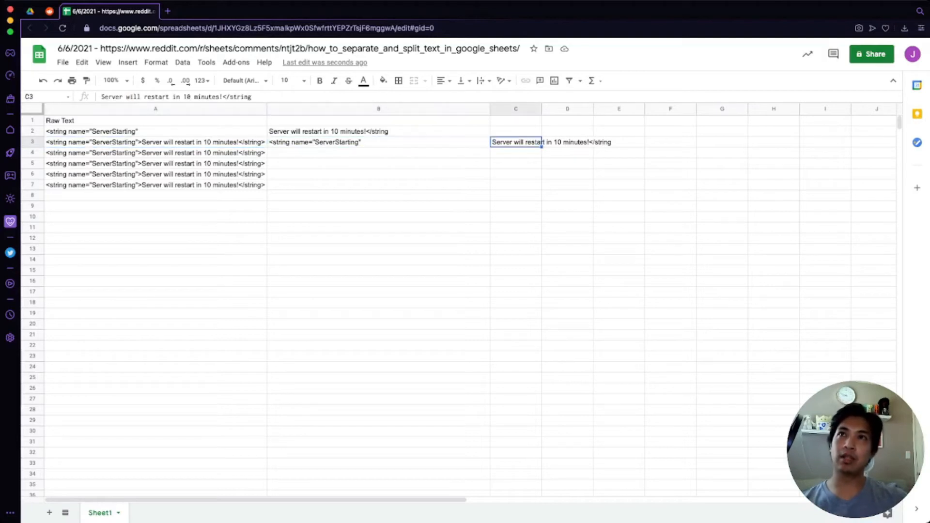
key("Left")
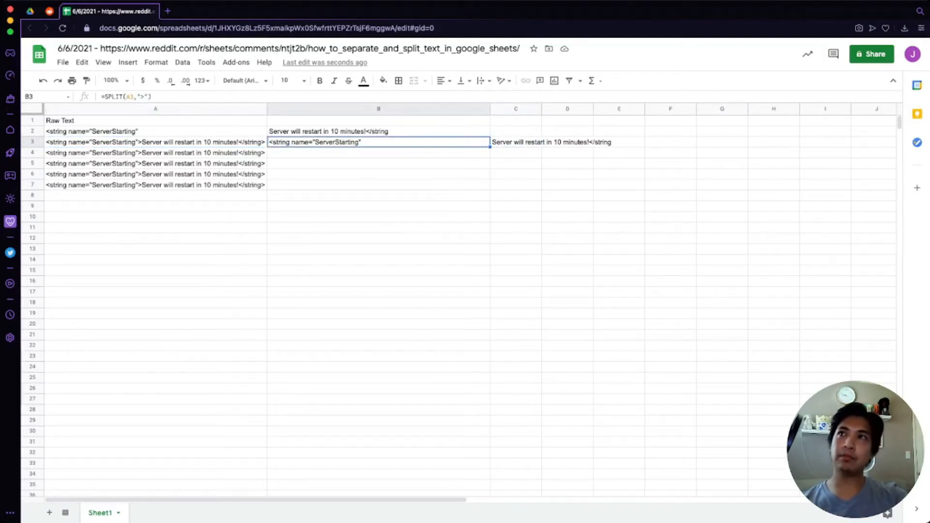
Enter the formula =REGEXEXTRACT(A4,">.*") in cell B4 to extract the text from the ">" character onward
key("Down")
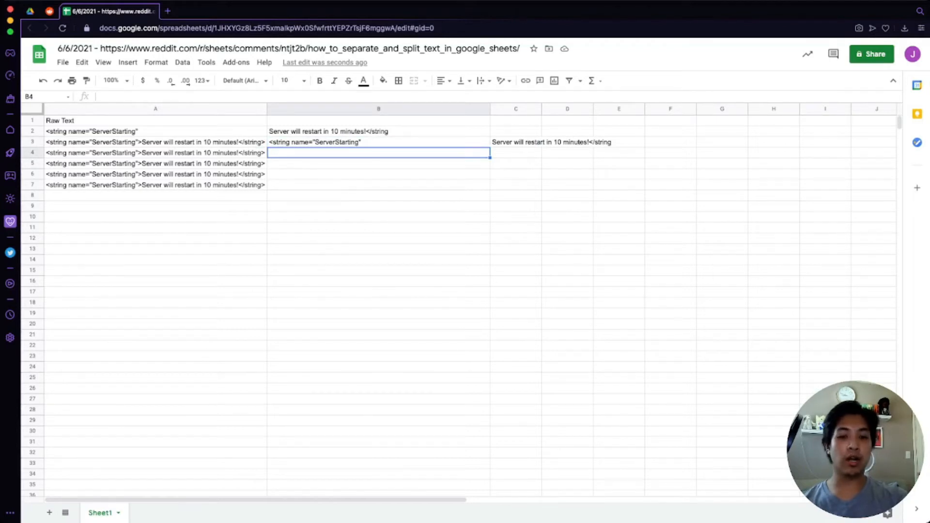
type("=regexex")
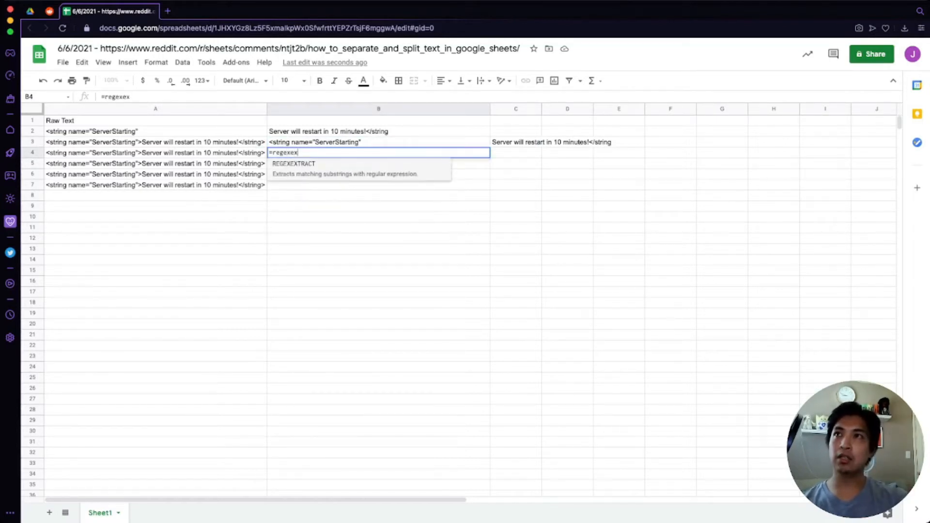
key("Tab")
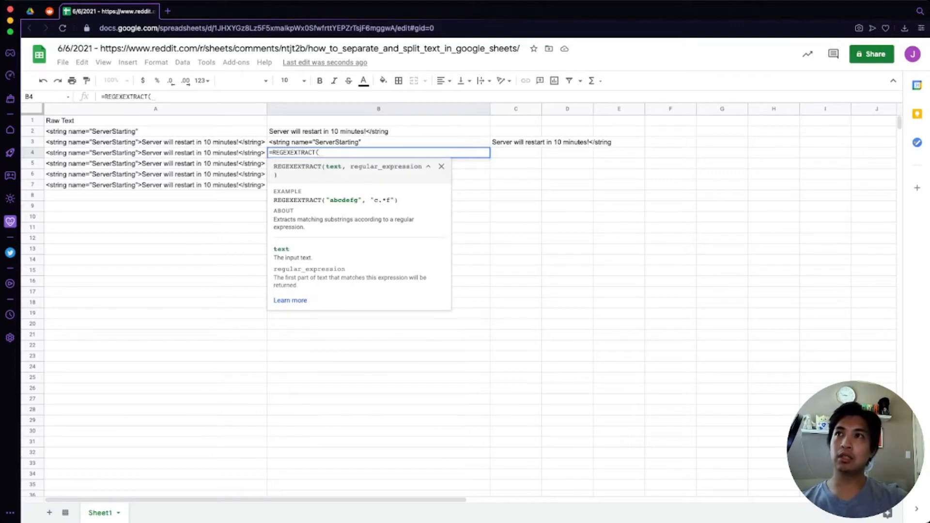
key("Left")
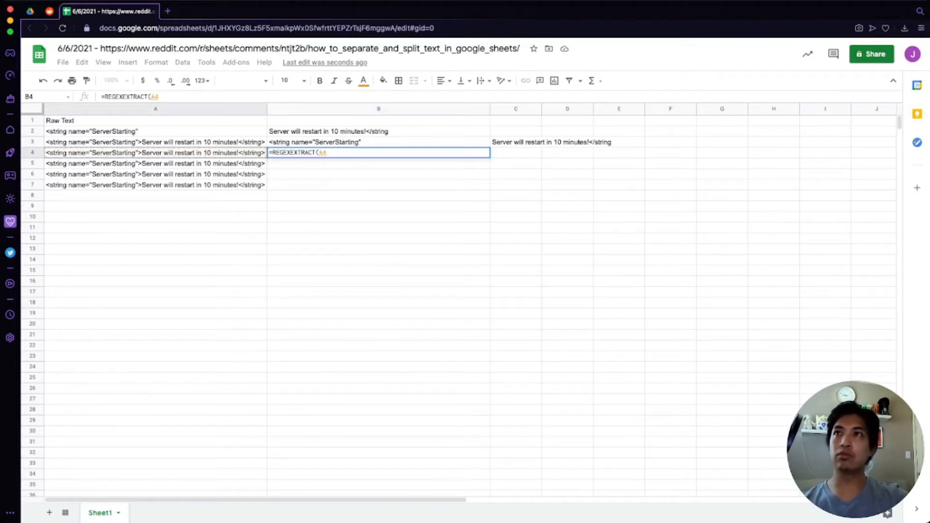
type(",\"")
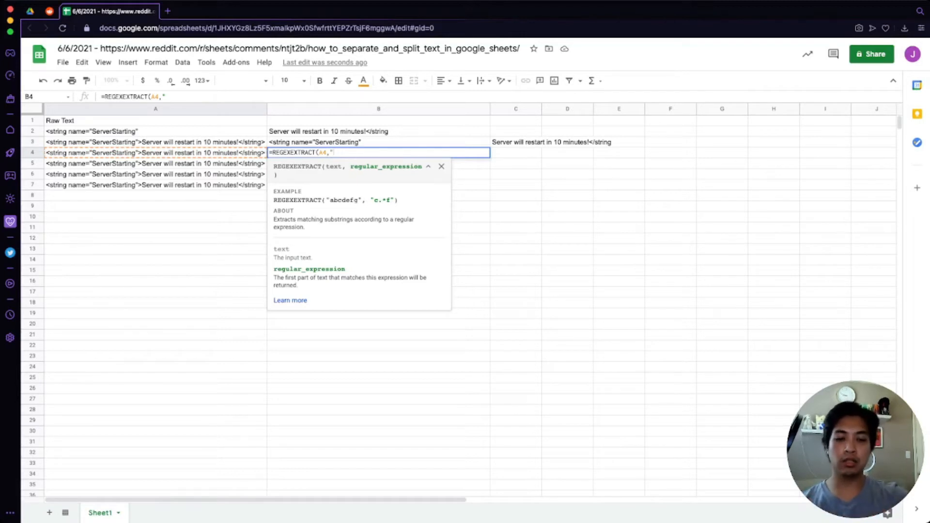
type(">")
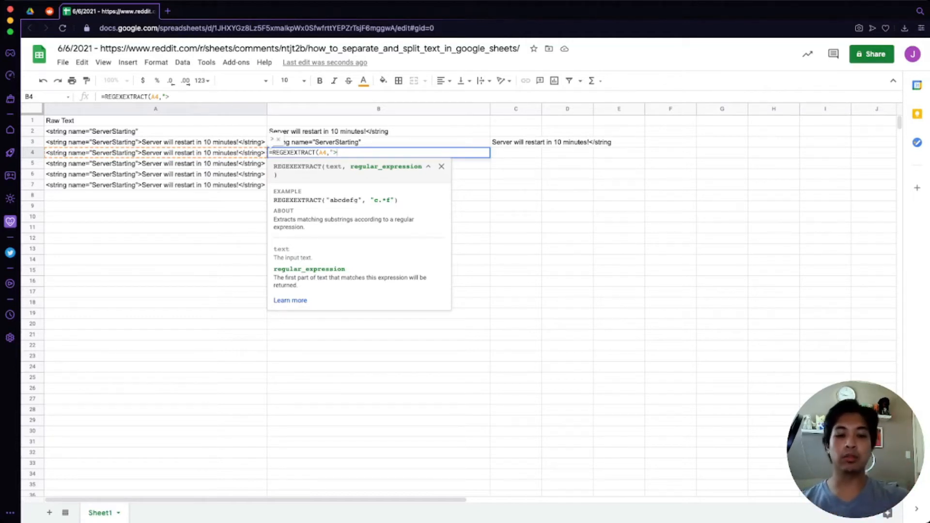
type(".*")
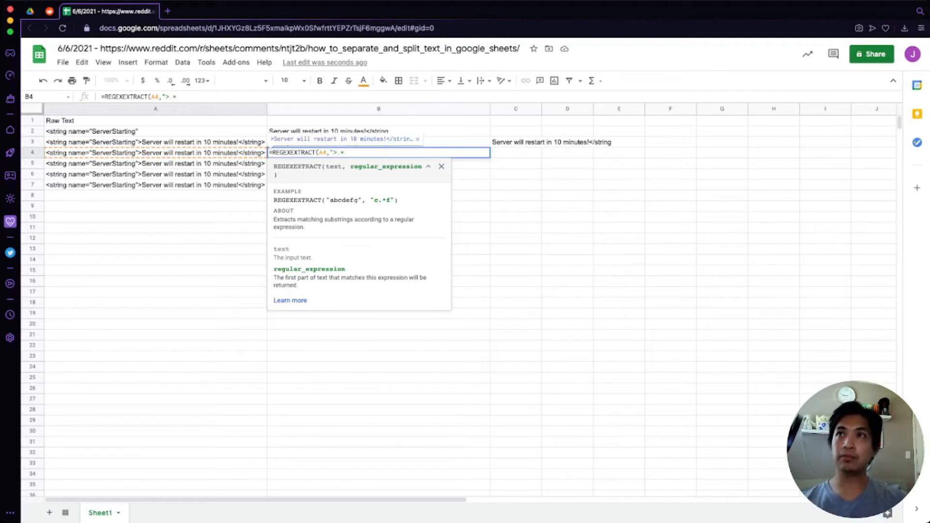
type("\"")
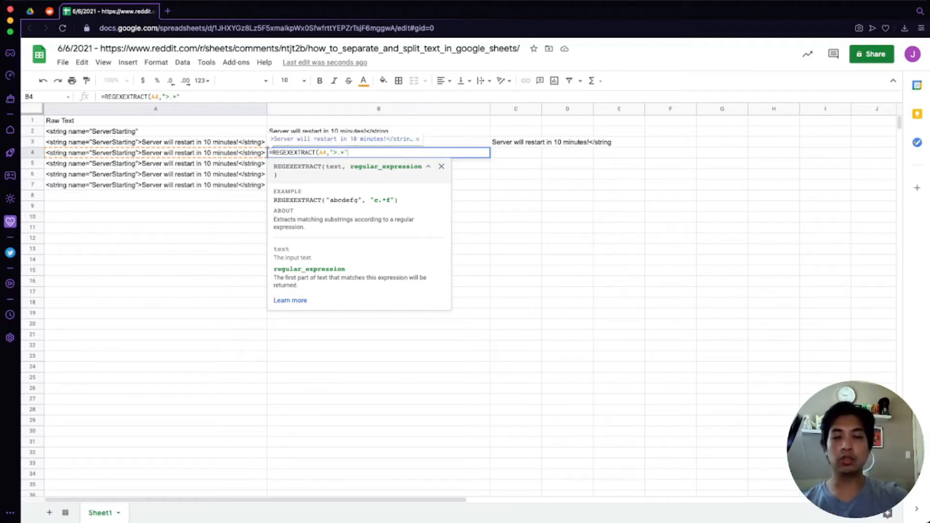
type(")")
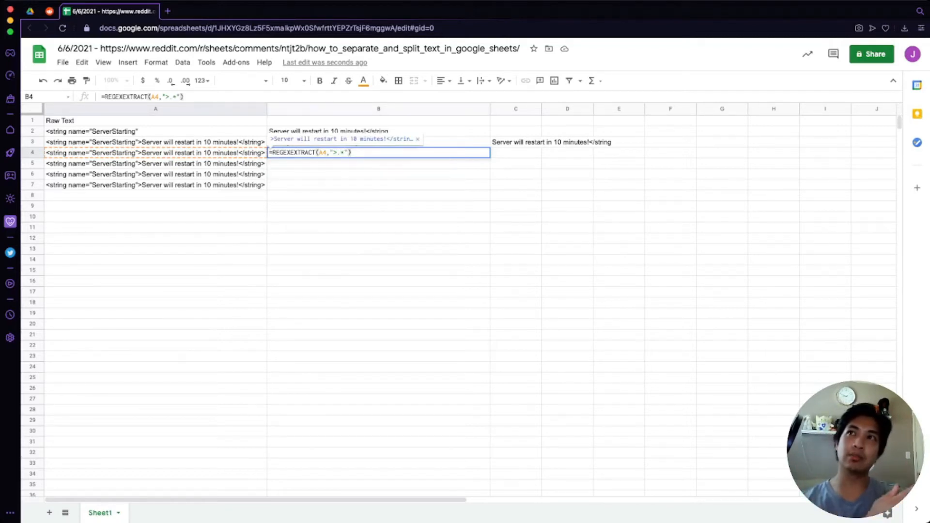
key("Return")
key("Up")
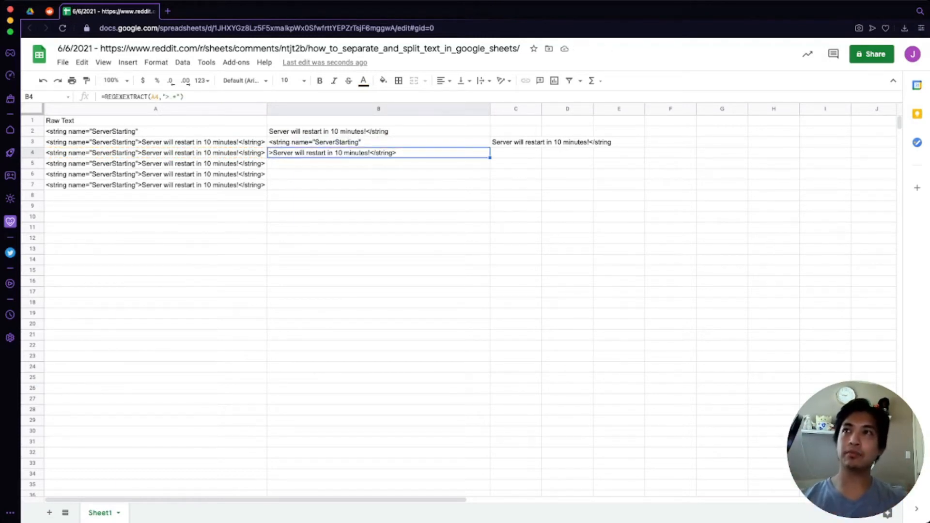
Start a formula in cell B5 that nests REGEXREPLACE on A5 inside REGEXEXTRACT
key("Down")
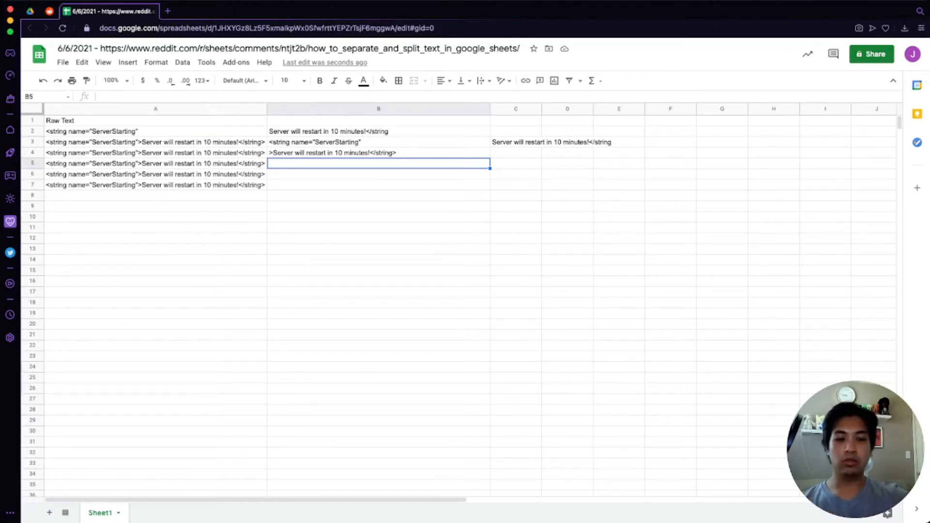
type("=")
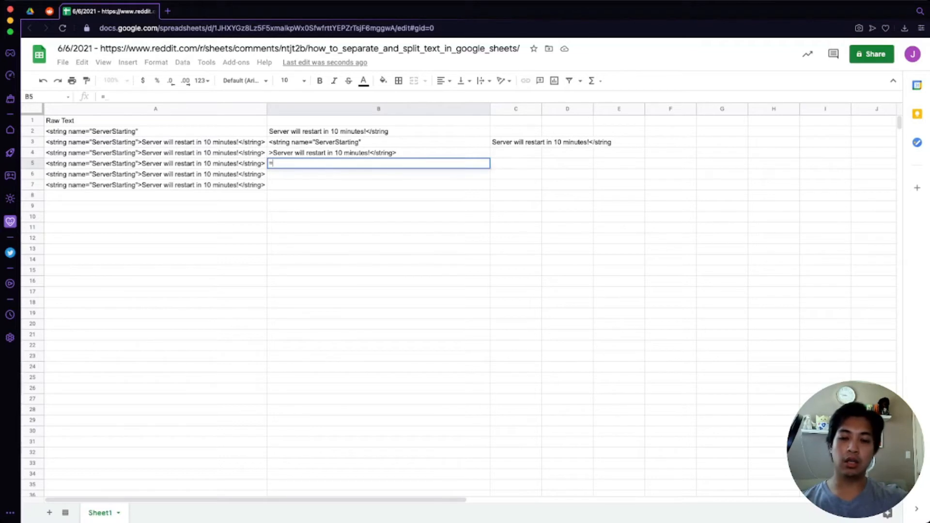
type("regrex")
key("alt+BackSpace")
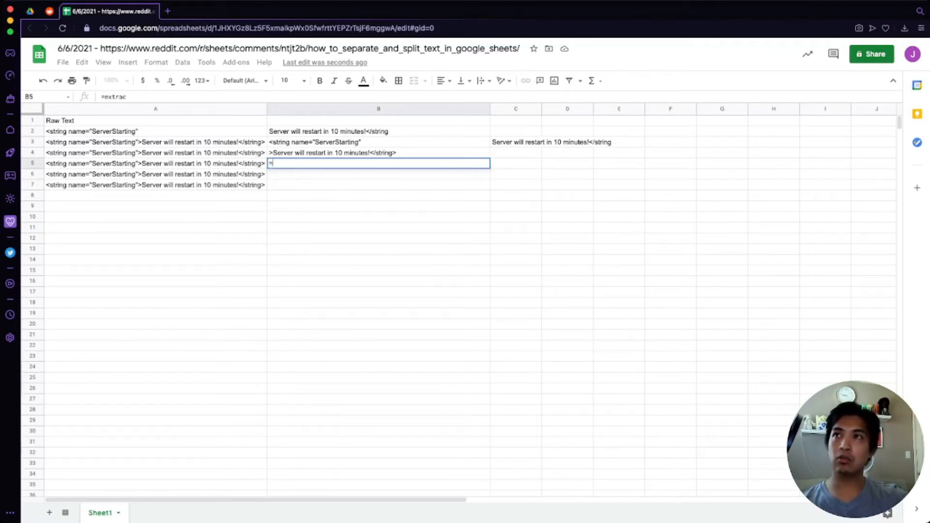
type("rege")
key("Down")
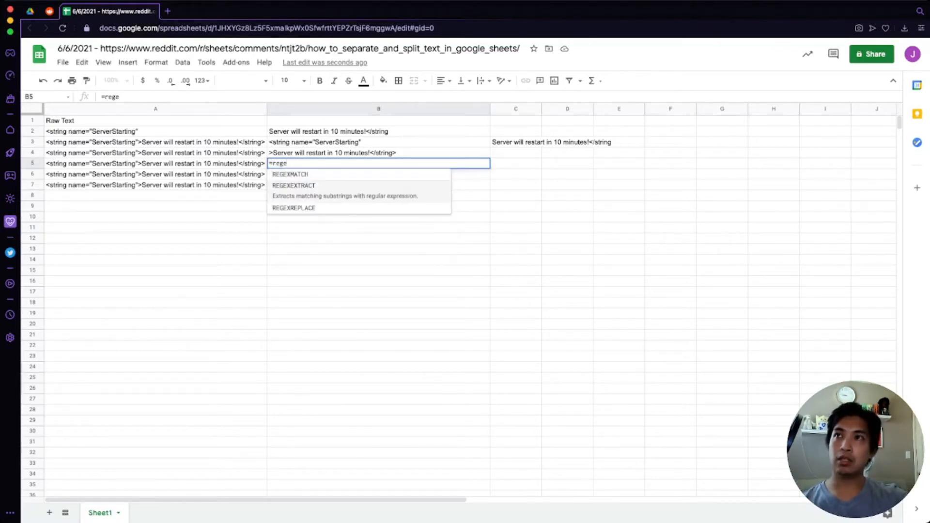
key("Tab")
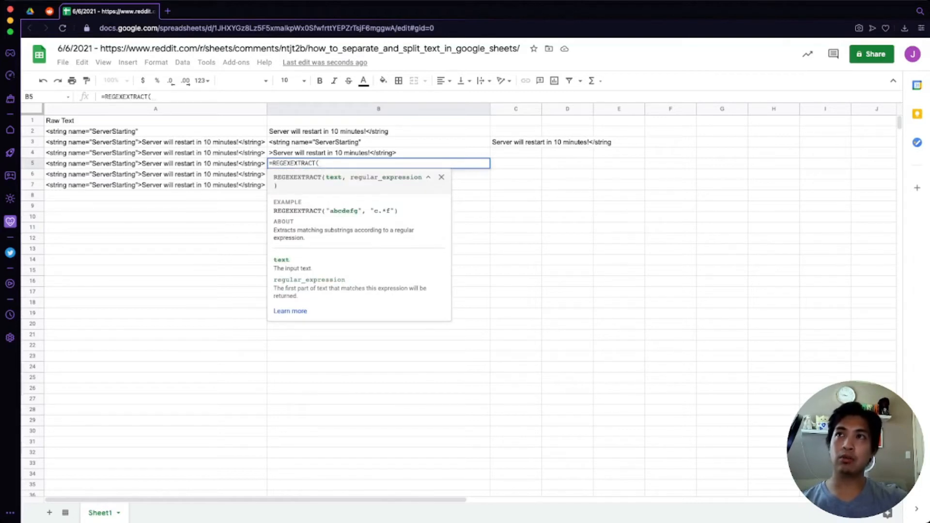
type("regex")
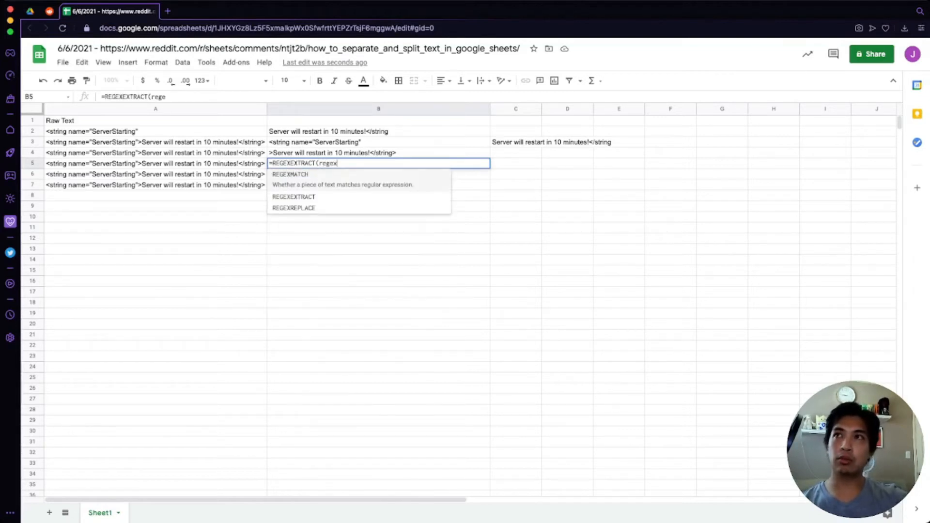
key("Down")
key("Down")
key("Tab")
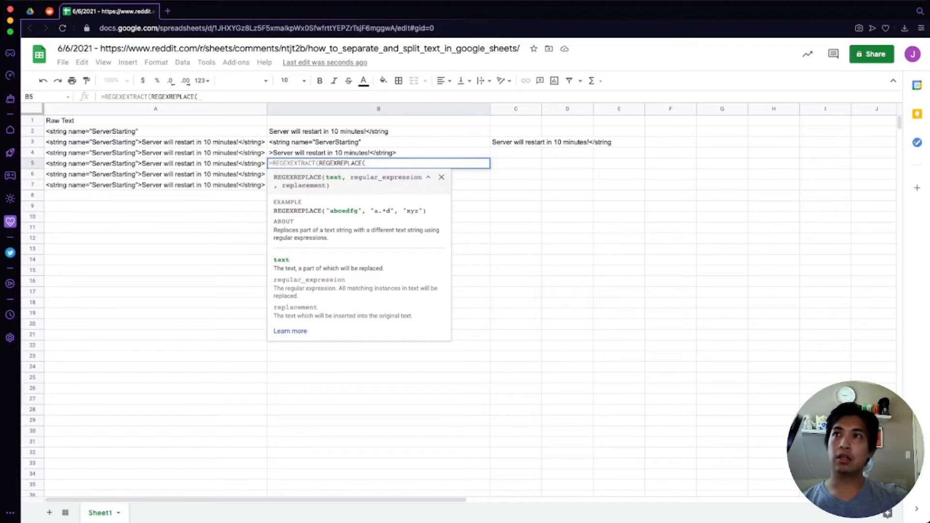
key("Left")
type(",")
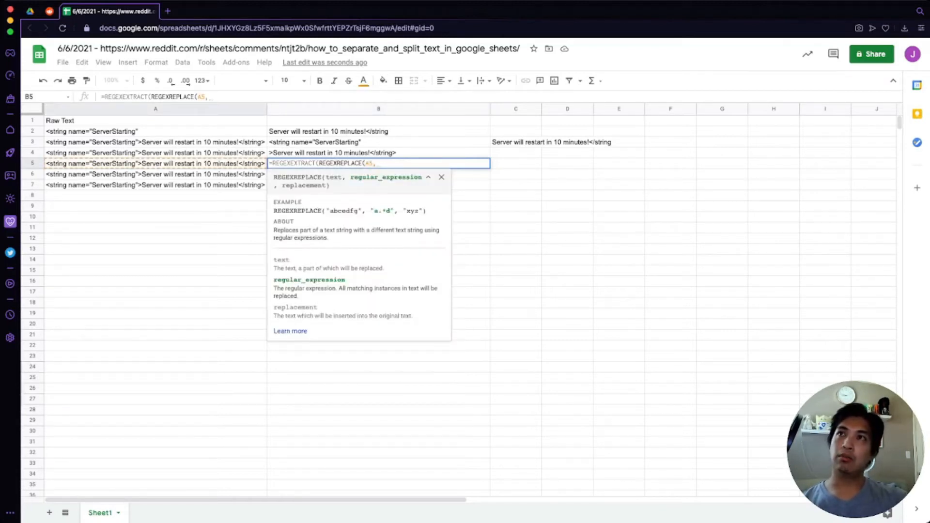
Complete the B5 formula as =REGEXEXTRACT(REGEXREPLACE(A5,"</string>"),">.*")
type("\">")
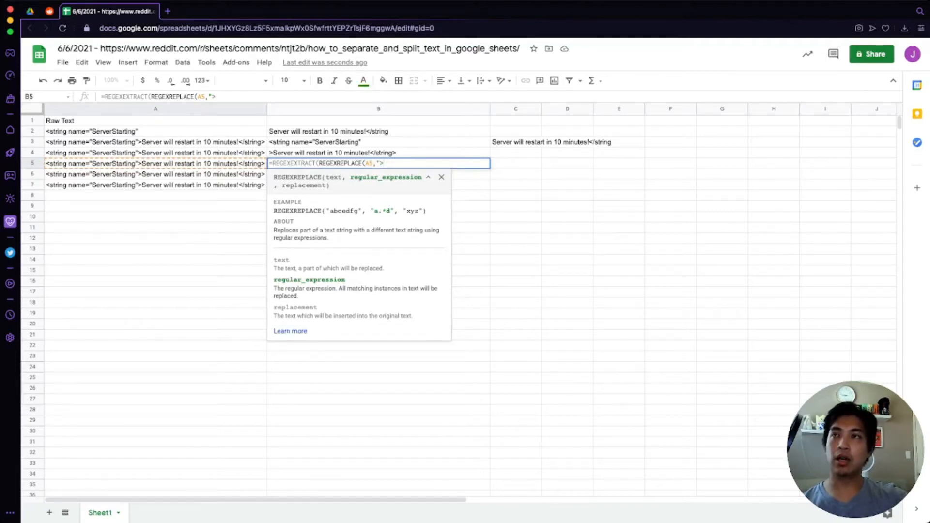
key("BackSpace")
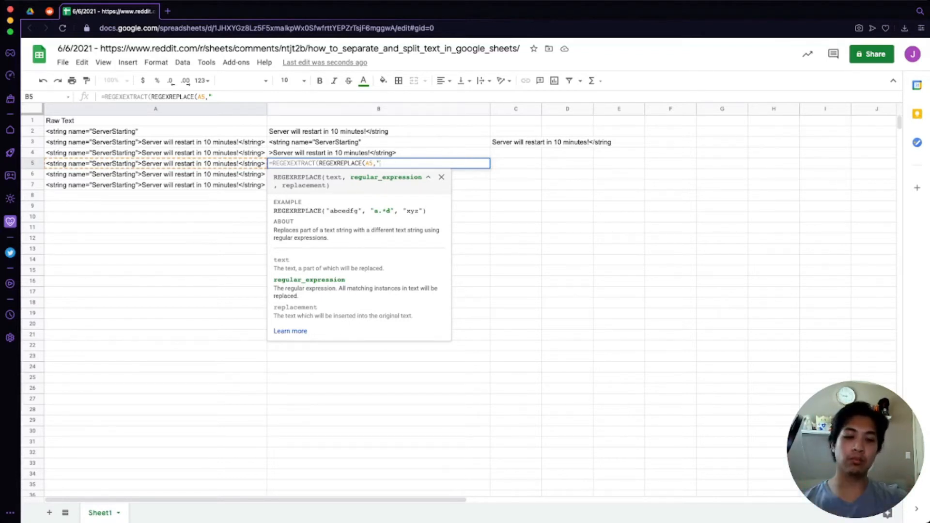
type("</")
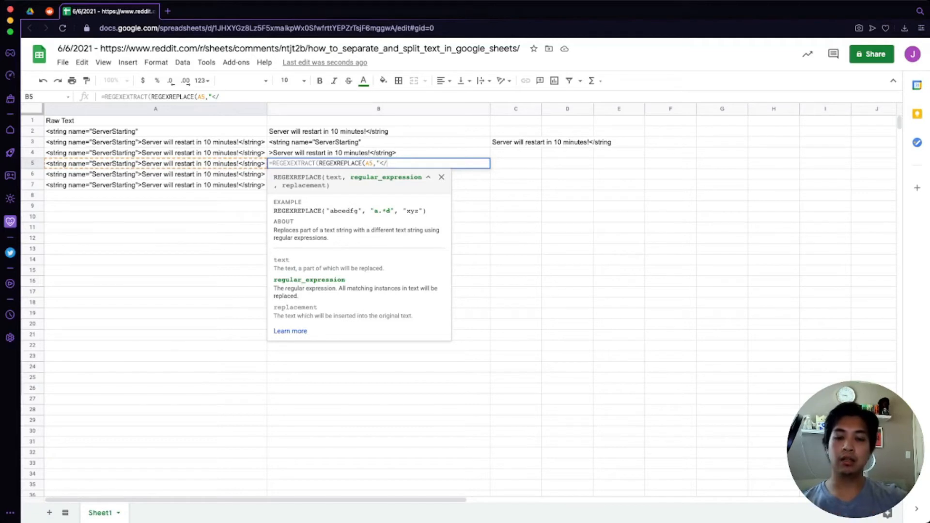
type("string>\"")
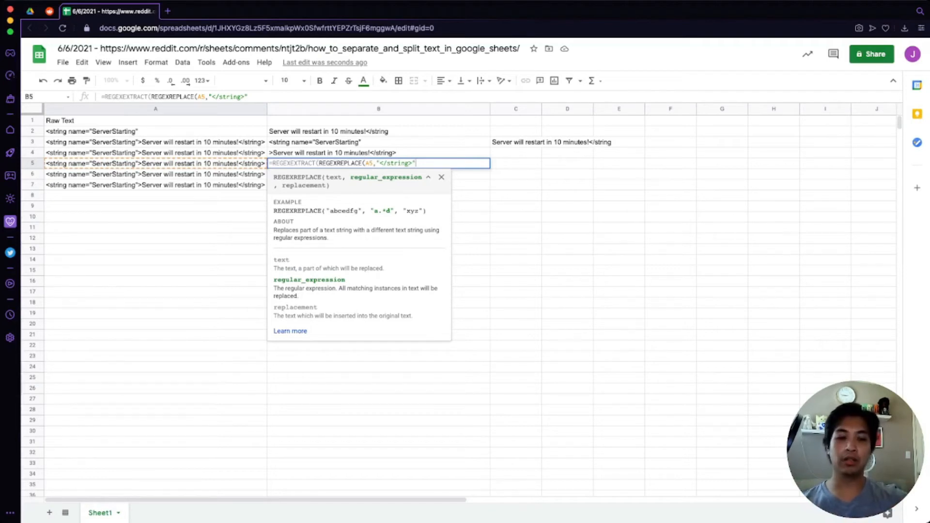
type("),\"")
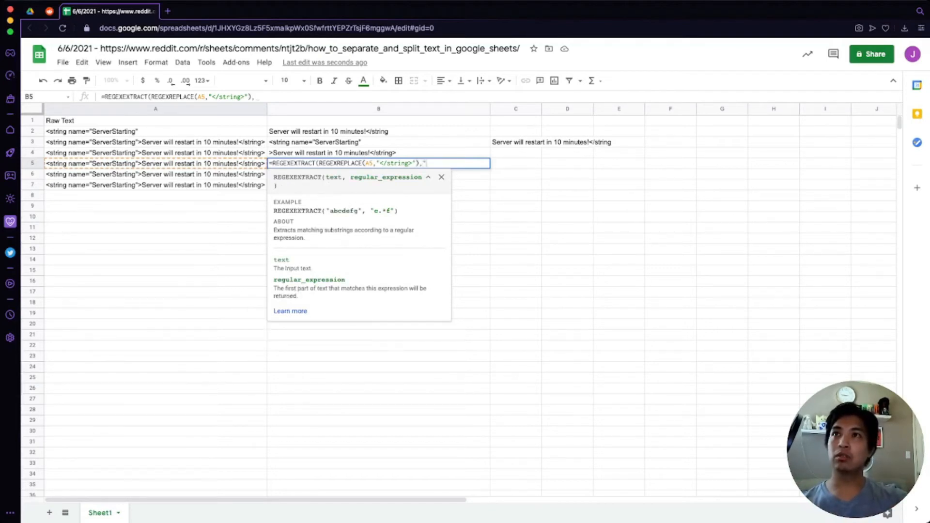
type(">\"")
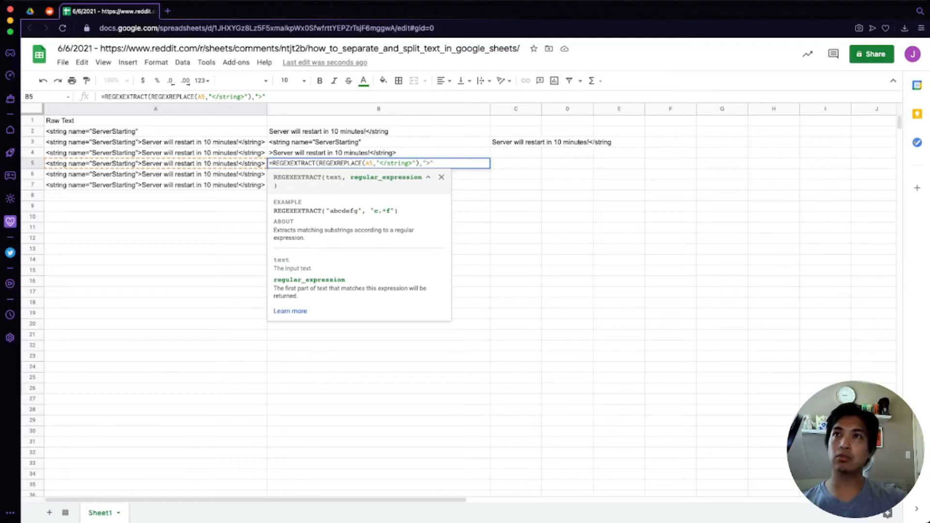
key("BackSpace")
type(".*\")")
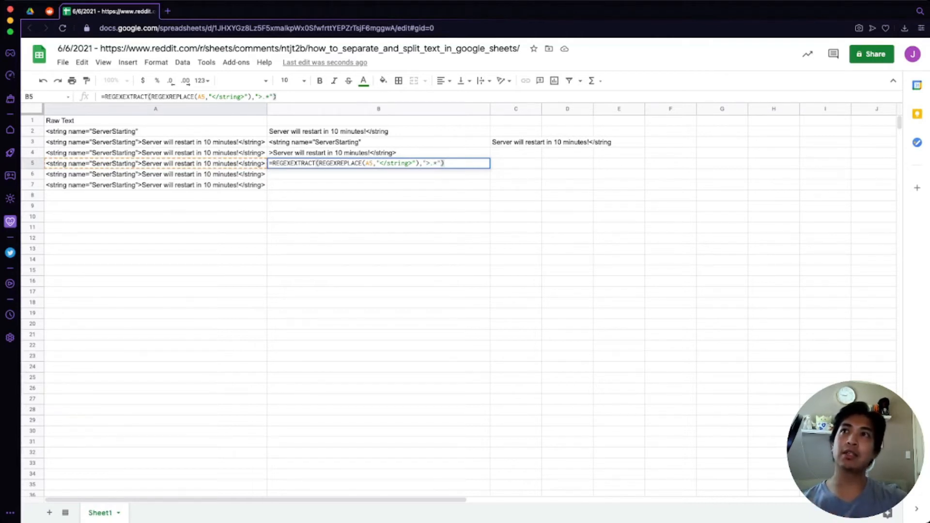
key("Return")
Add an empty string "" as the replacement argument of the nested REGEXREPLACE in B5, after "</string>"
key("Up")
key("Return")
key("Left")
key("Left")
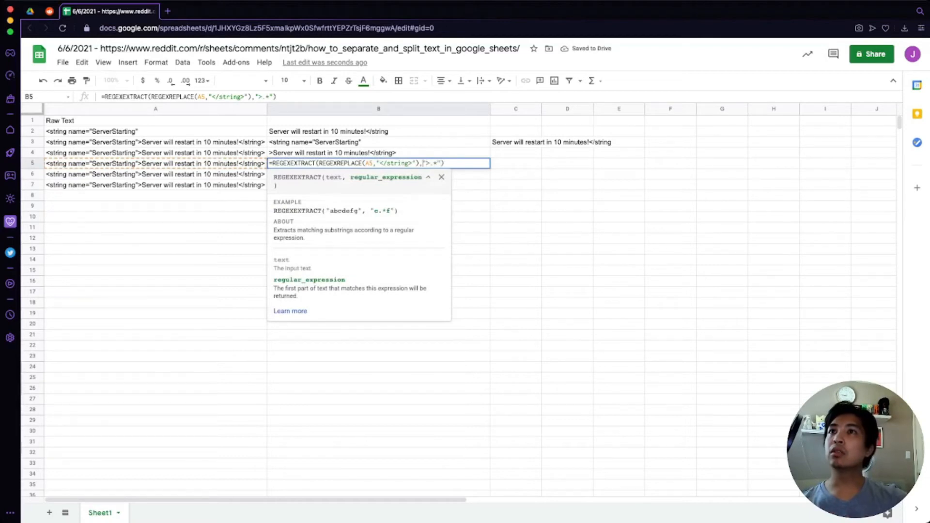
key("Left")
key("Left")
key("Left")
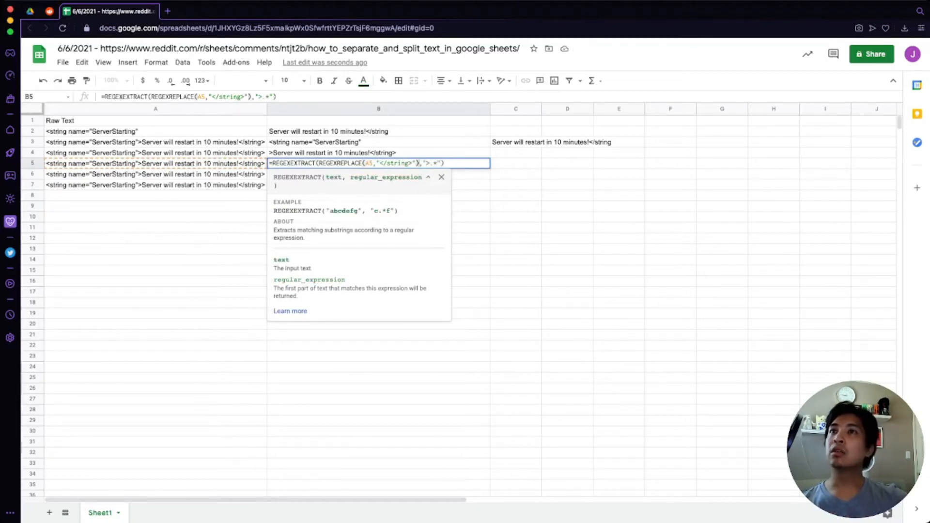
key("Right")
key("Right")
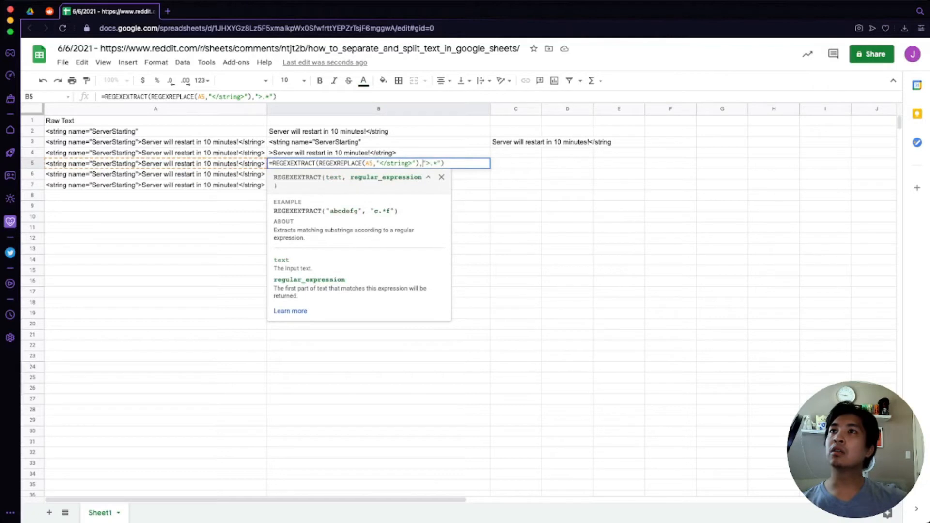
key("Left")
key("Left")
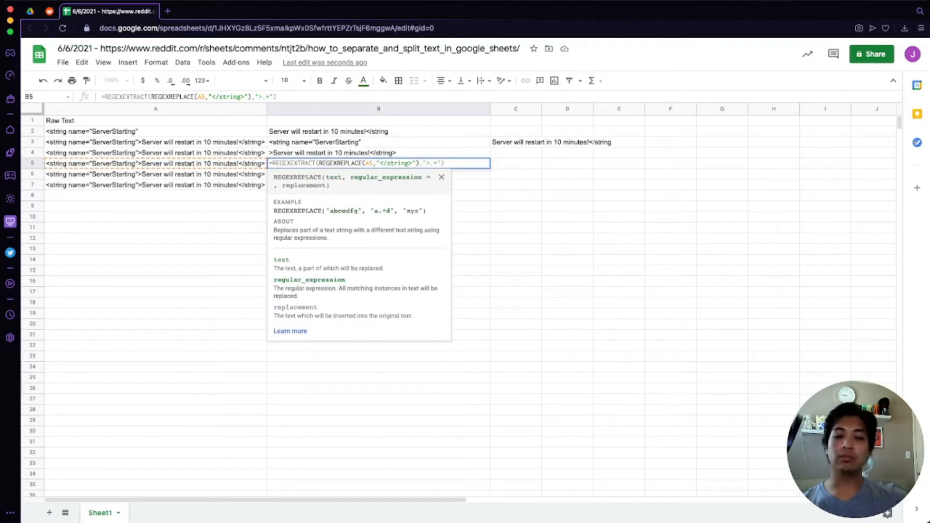
type(",\"\"")
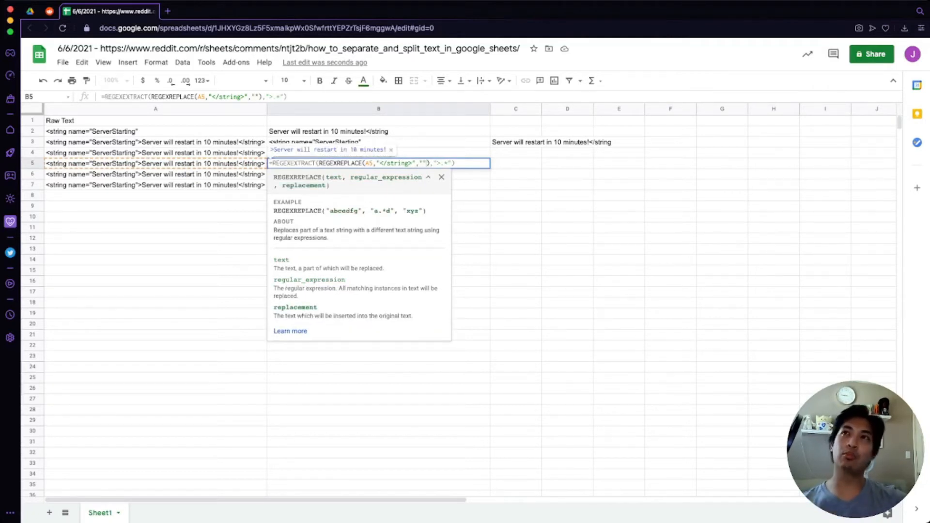
key("ctrl+Return")
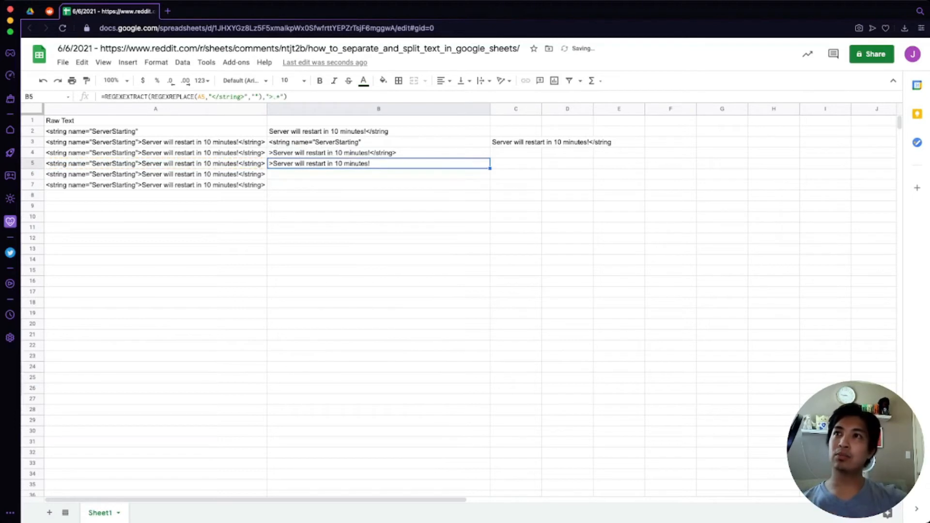
Wrap the existing REGEXEXTRACT formula in B5 in an outer REGEXREPLACE function
key("Return")
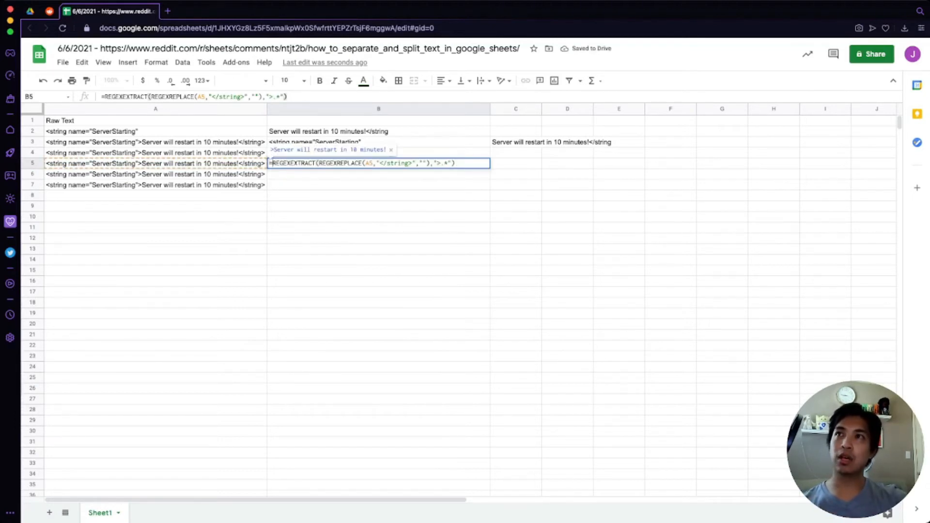
type("regex[;ac")
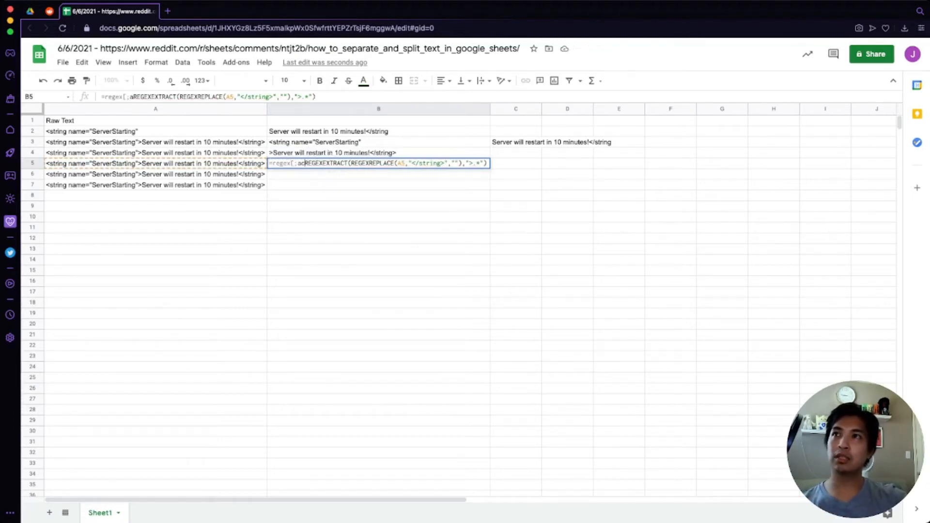
key("BackSpace")
key("BackSpace")
key("BackSpace")
key("BackSpace")
type("place")
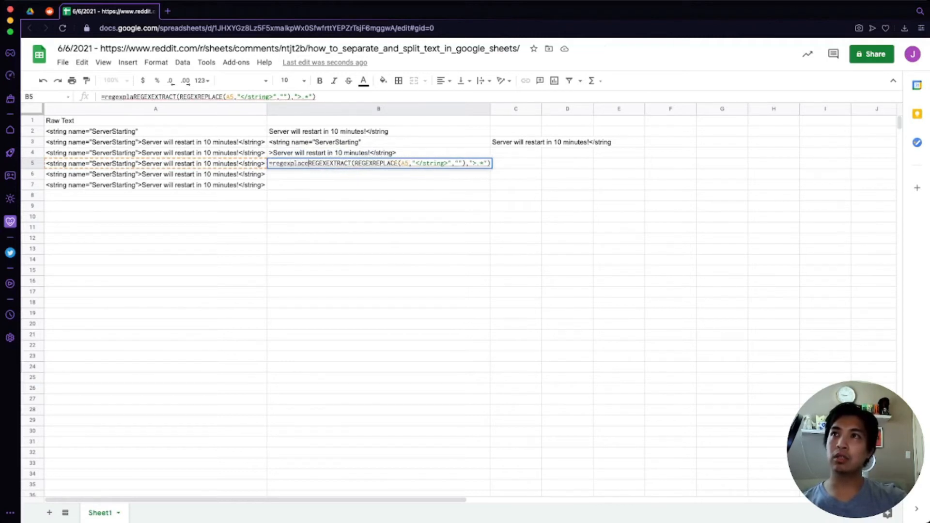
type("(")
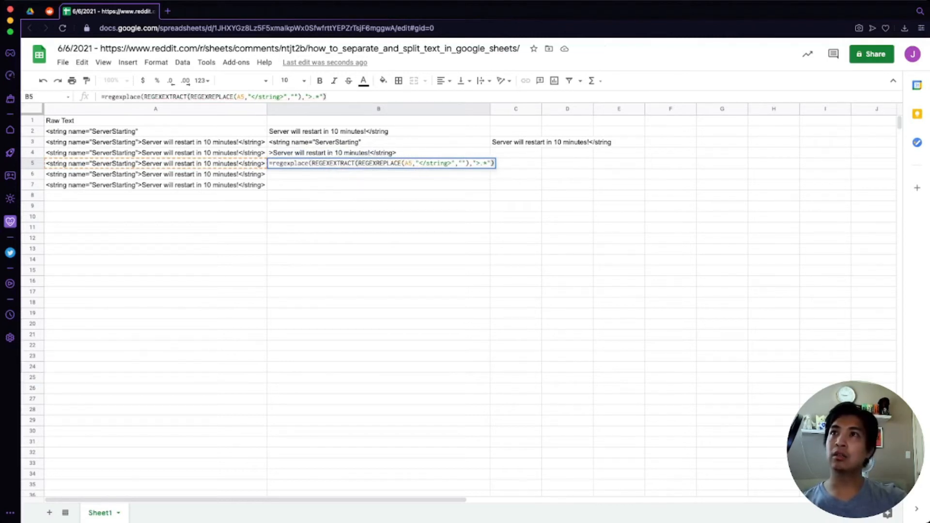
key("Left")
key("Left")
key("Left")
key("Left")
key("Left")
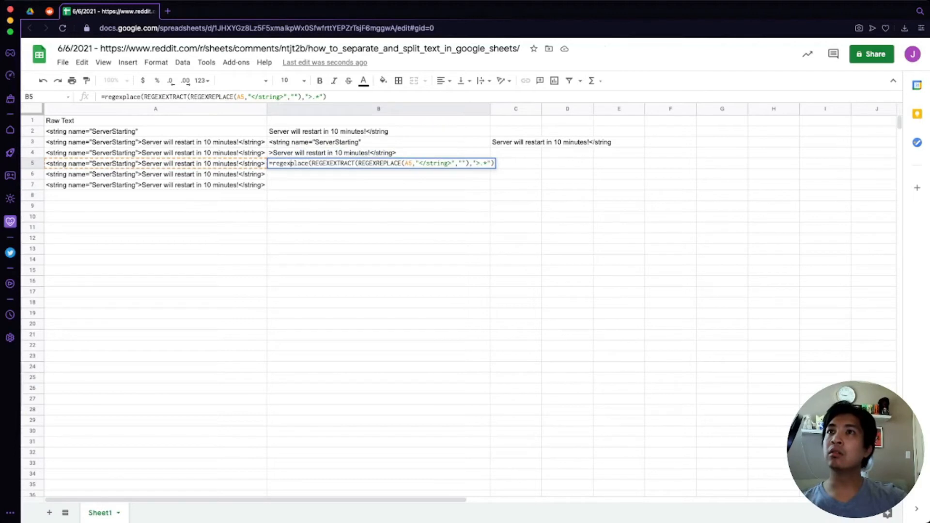
type("re")
Give the outer REGEXREPLACE in B5 the pattern ">" and the replacement "", and close the formula
type(",")
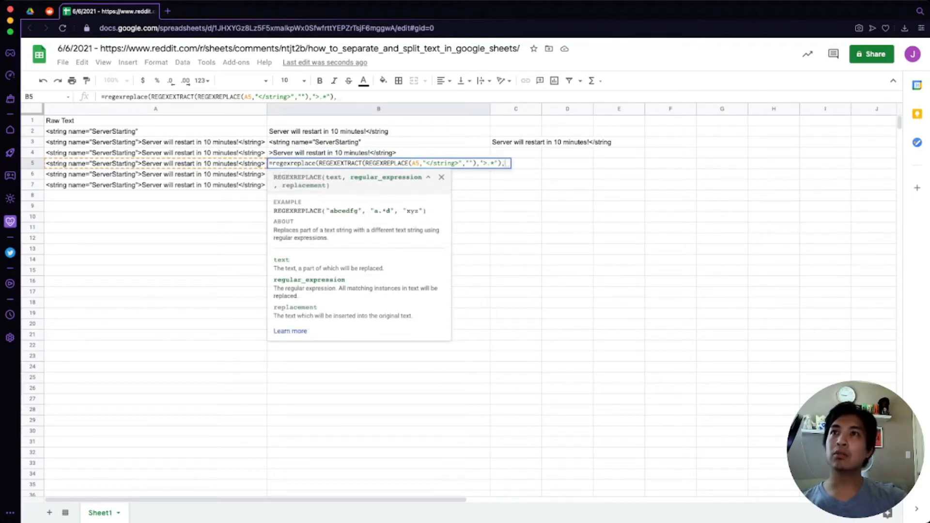
type("\">")
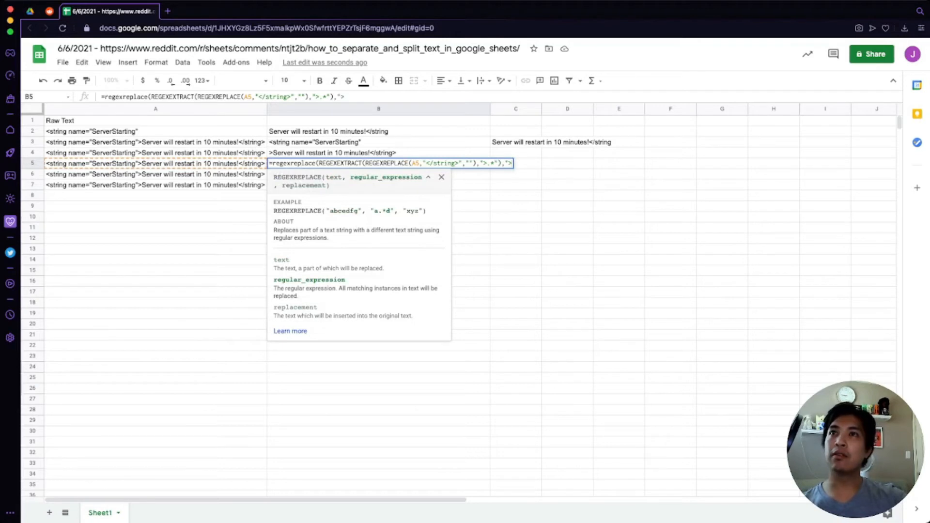
type("\",\"\"")
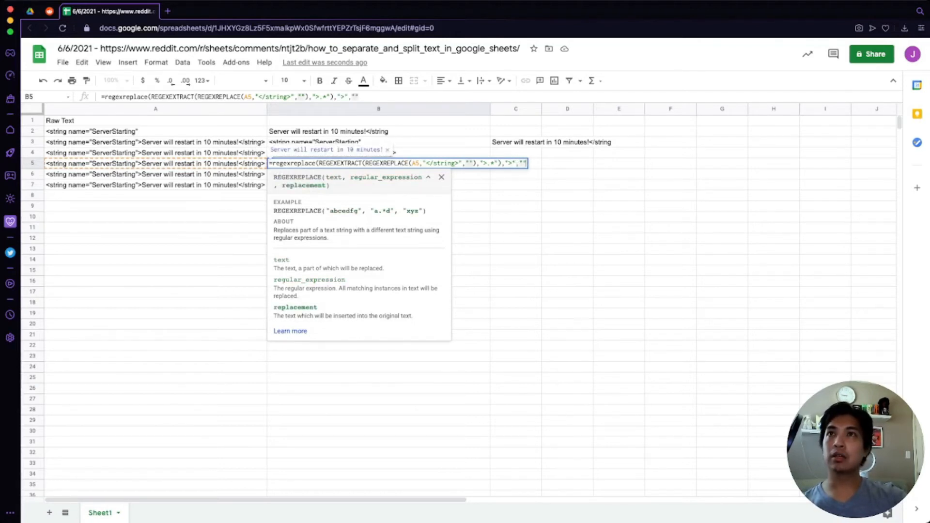
type(")")
key("Return")
key("Up")
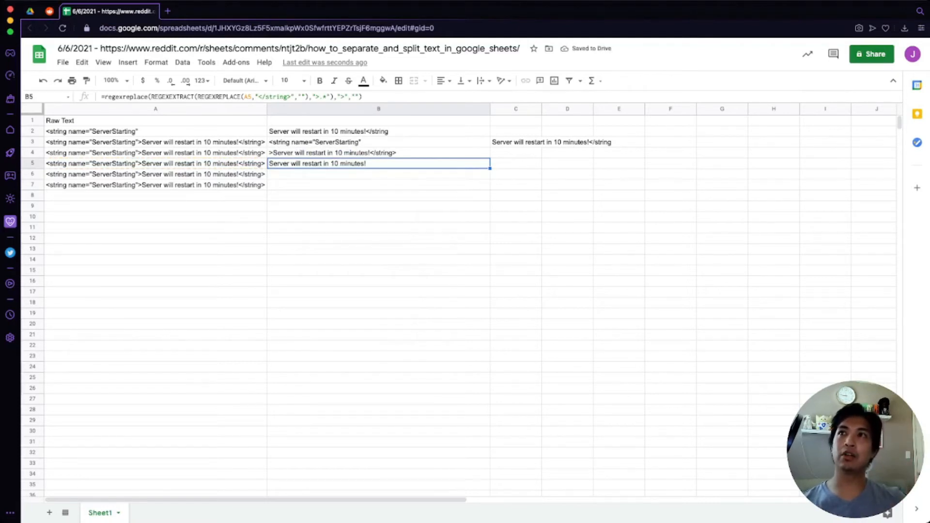
Start a SPLIT formula in B6 that references B7 and uses ">" as the delimiter
key("Down")
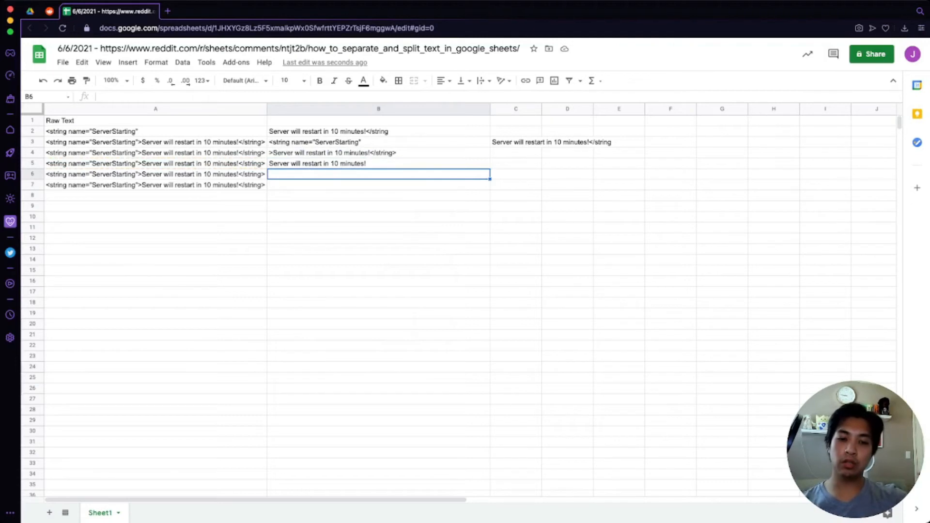
type("=")
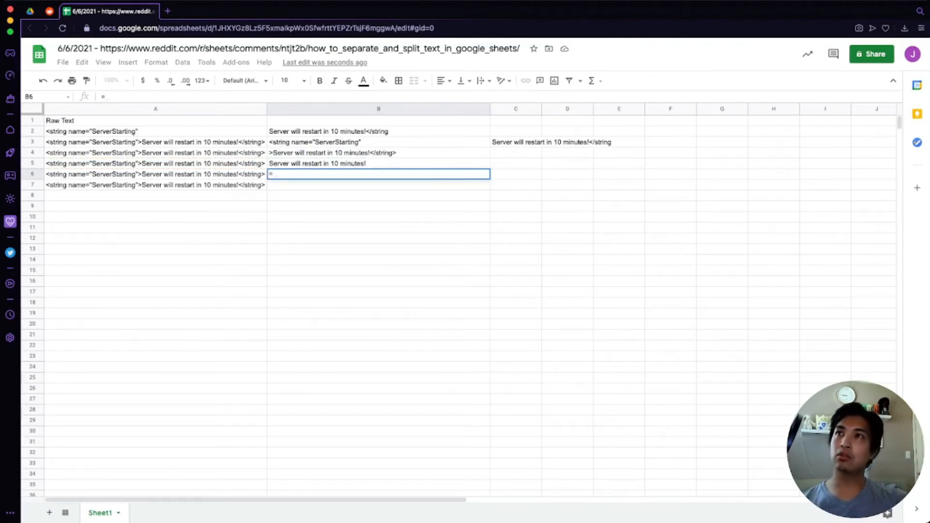
type("split")
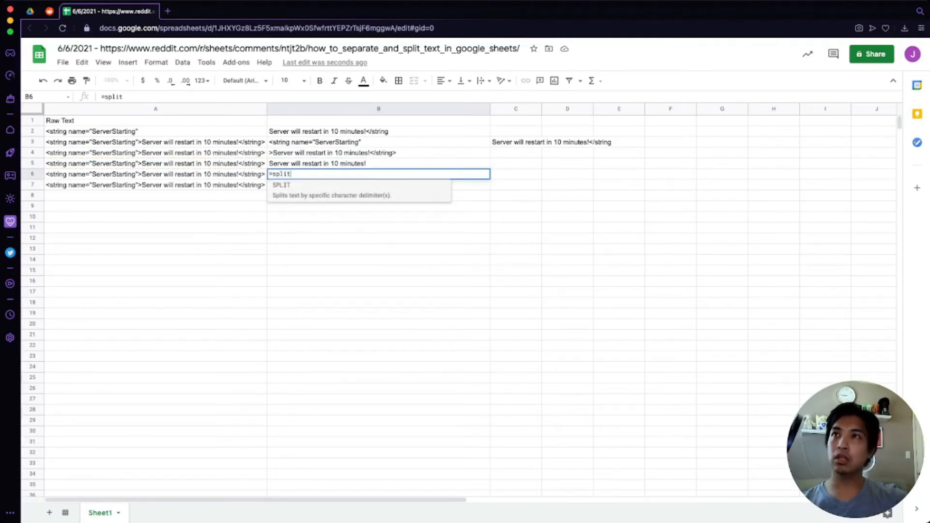
key("Tab")
type("B7")
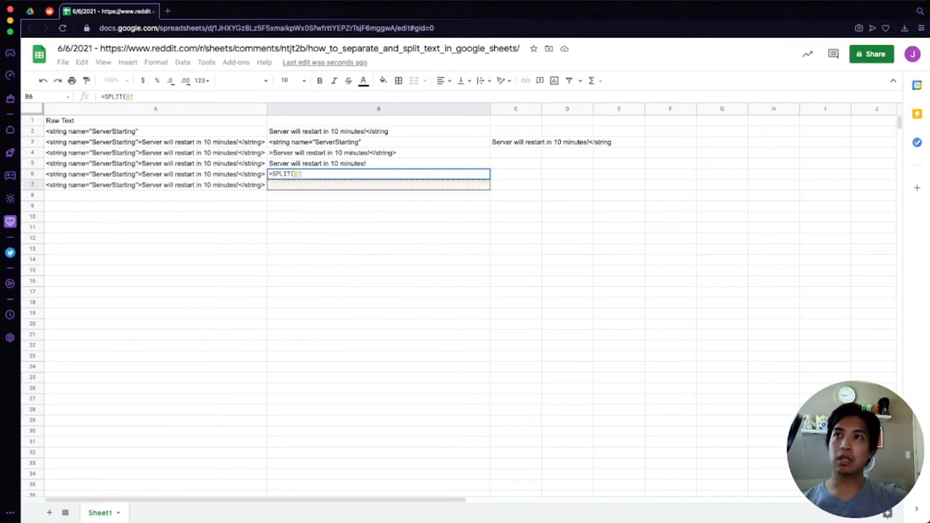
type(",\">")
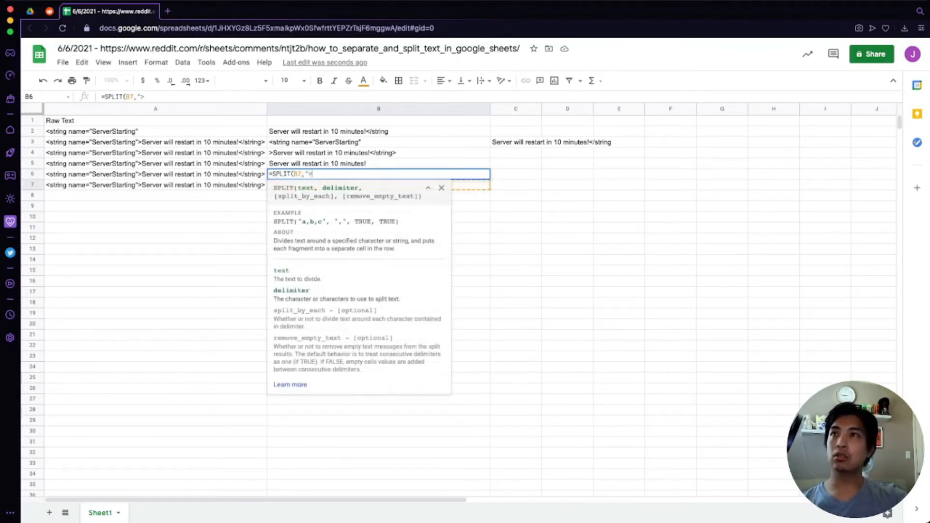
type("\"")
Correct the text reference of the SPLIT formula in B6 to A6
key("Left")
key("Left")
key("BackSpace")
type("A")
key("Right")
key("Right")
key("Right")
key("Right")
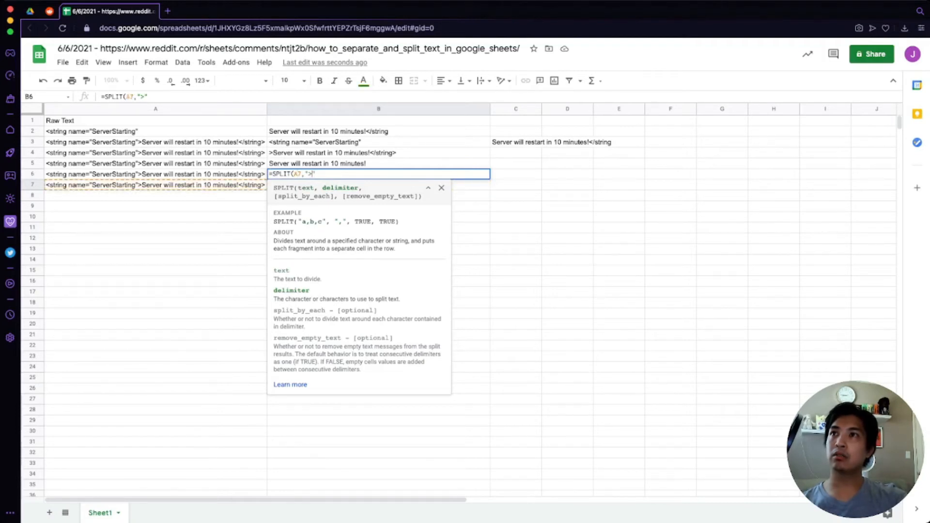
key("Left")
key("Left")
key("Left")
key("BackSpace")
type("6")
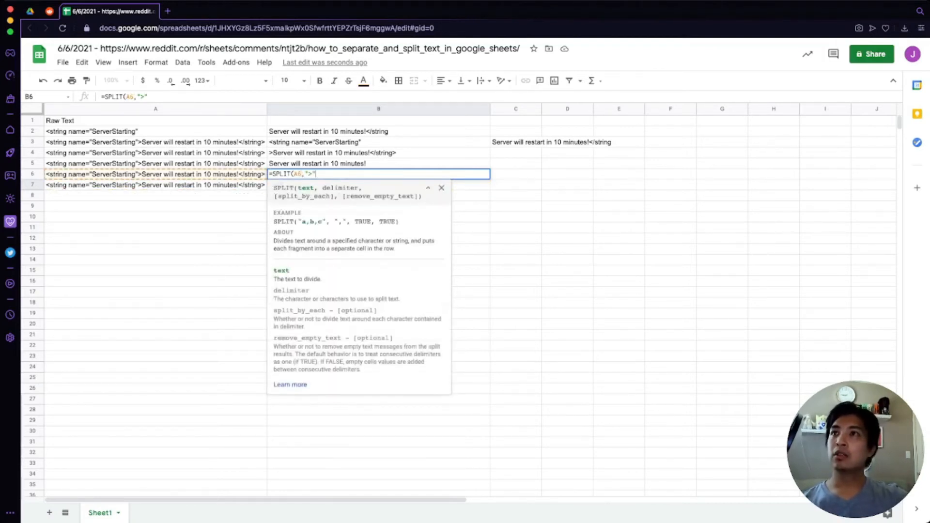
Close the B6 formula after the delimiter and enter it as =SPLIT(A6,">")
key("Right")
key("Right")
key("Right")
key("Right")
type(",")
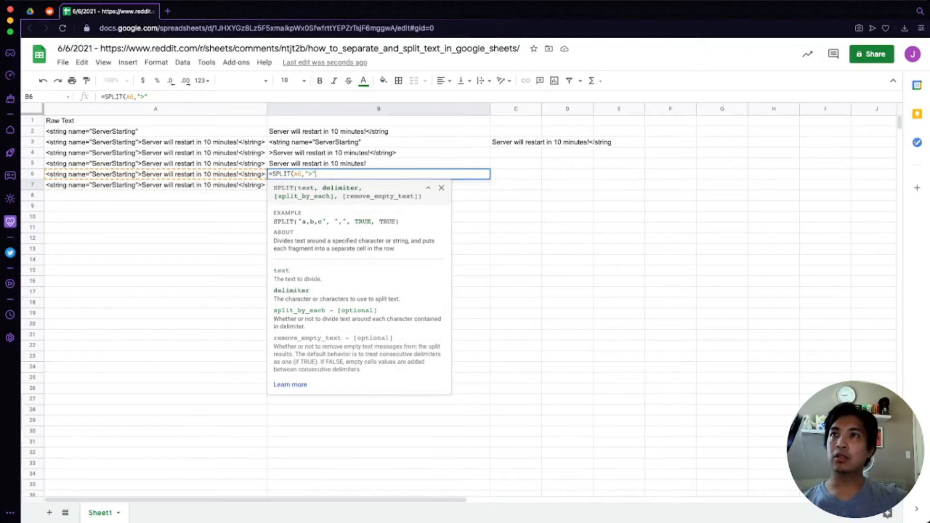
key("BackSpace")
type(")")
key("Return")
Wrap the existing SPLIT formula in B6 in an INDEX function
key("Up")
key("Return")
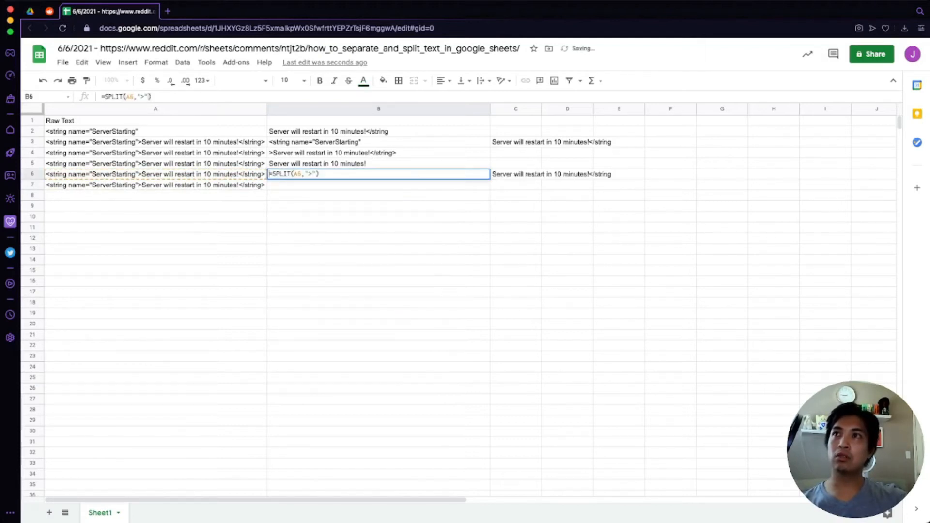
key("Left")
key("Left")
key("Left")
key("Left")
key("Left")
key("Left")
key("Left")
key("Left")
key("Left")
key("Left")
key("Left")
key("Left")
key("Left")
type("index(")
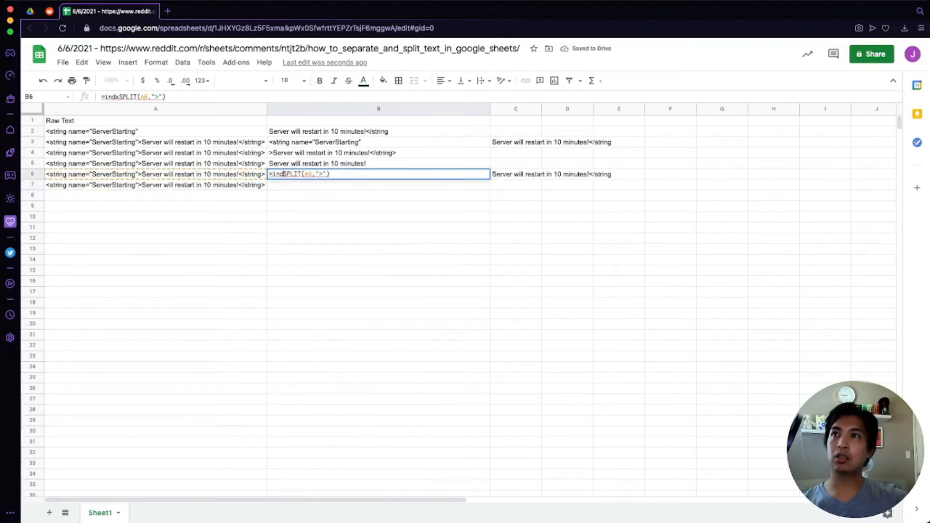
Give the INDEX function in B6 row 1 and column 2, and enter the formula
key("End")
type(",")
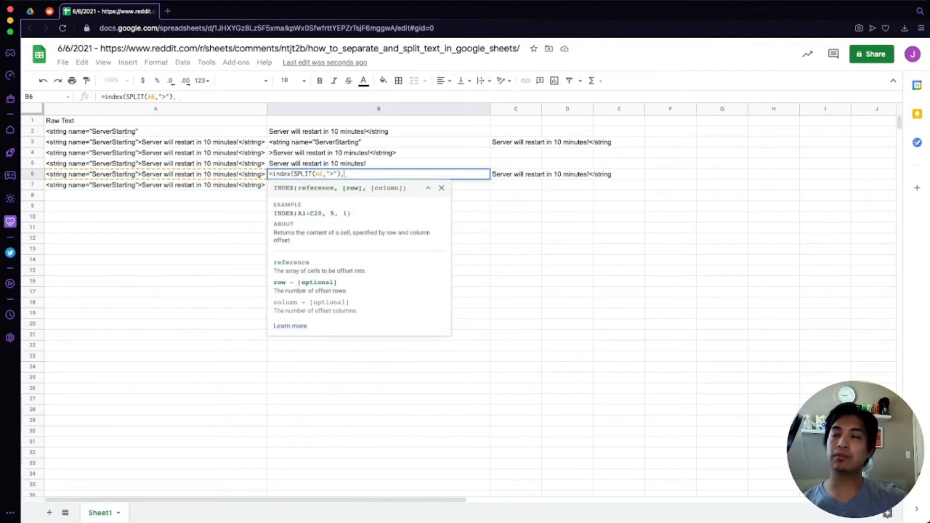
type("1,")
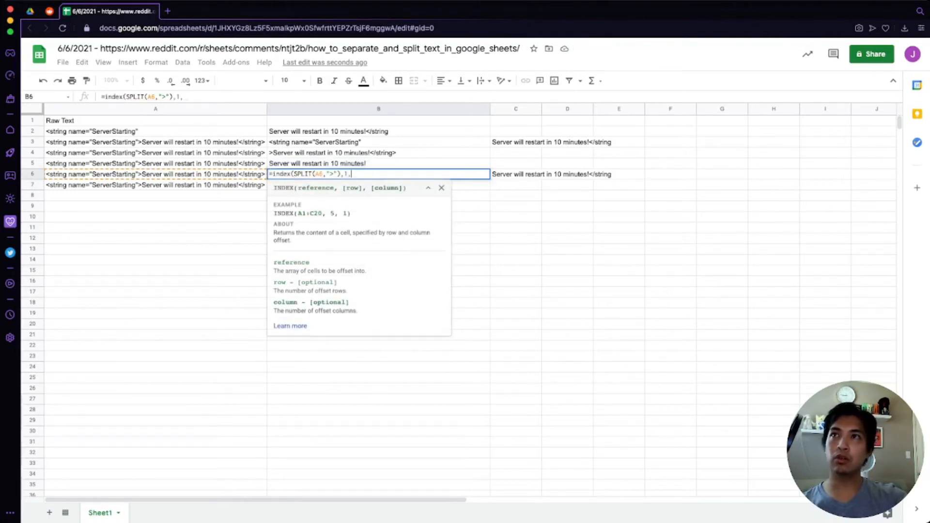
type("2)")
key("Return")
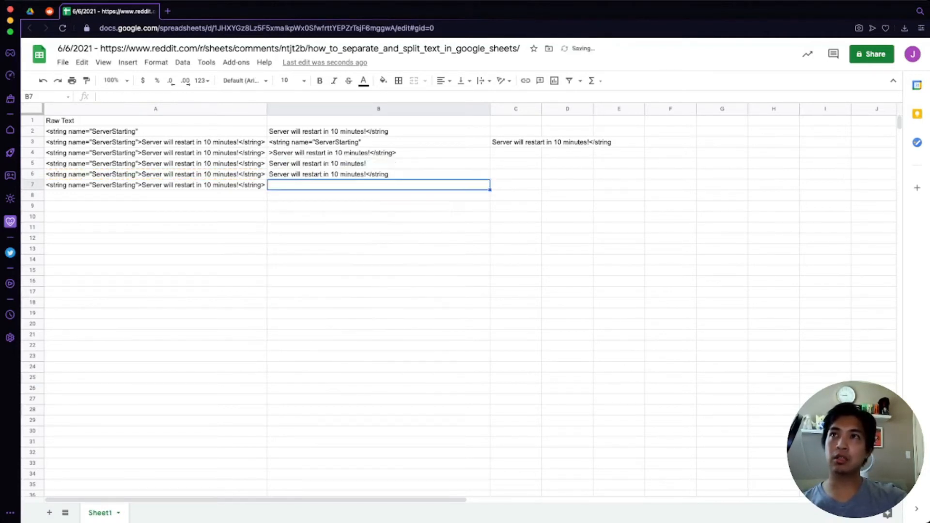
Replace the A6 reference inside the SPLIT function in B6 with a nested REGEXREPLACE function
key("Up")
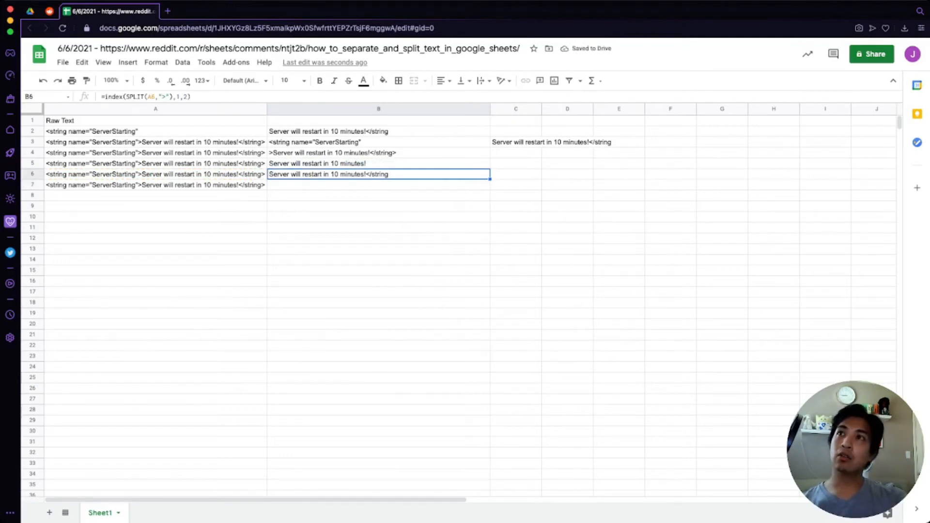
key("Return")
key("Left")
key("Left")
key("Left")
key("Left")
key("Left")
key("Left")
key("Left")
key("Left")
key("Left")
key("Left")
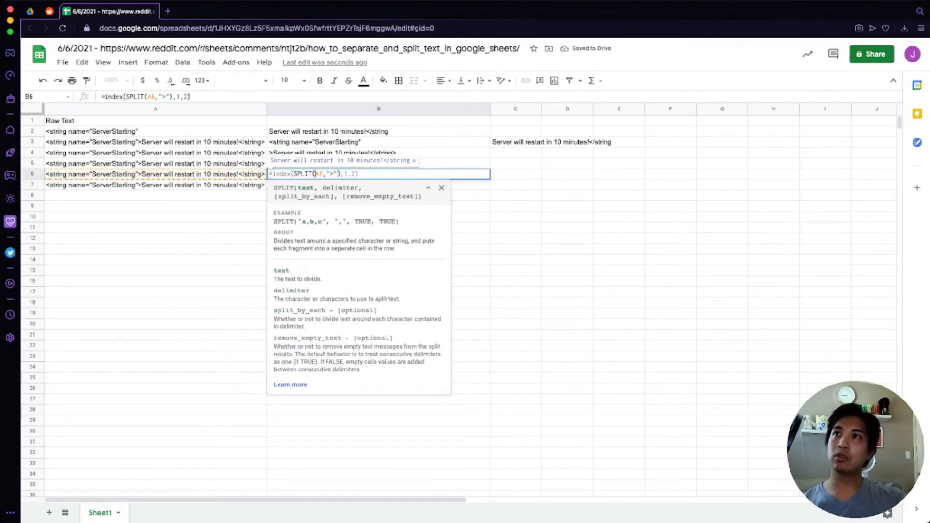
key("BackSpace")
key("BackSpace")
type("regex")
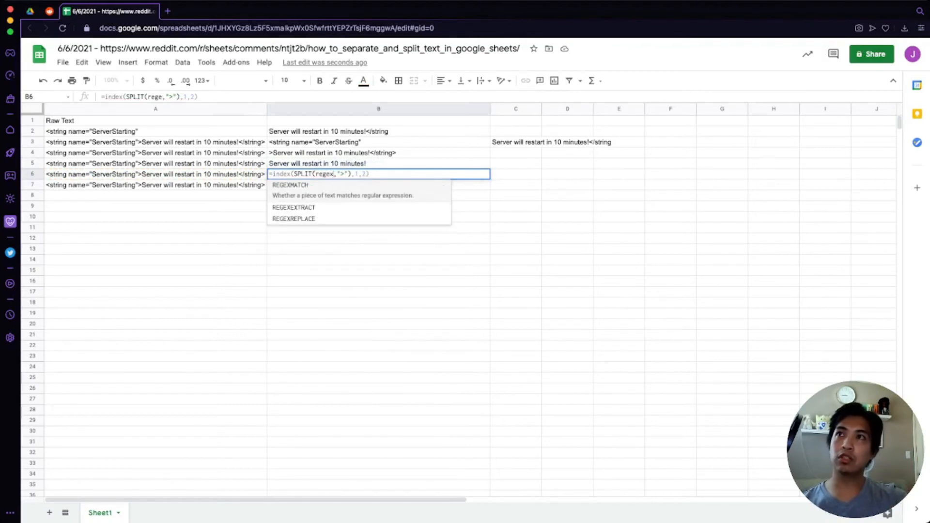
type("replace(")
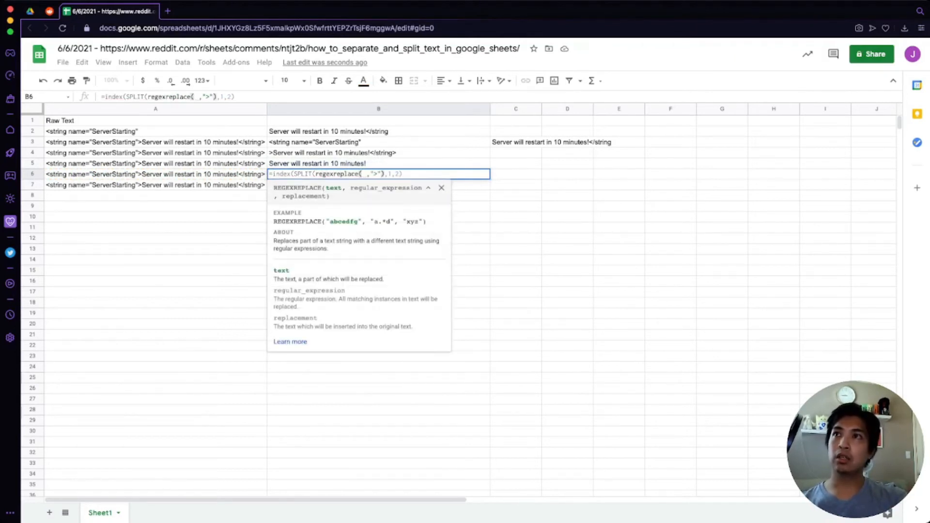
Complete the nested REGEXREPLACE in B6 with A6, the pattern "</string>" and an empty replacement "", and enter the formula
type("A6,\"")
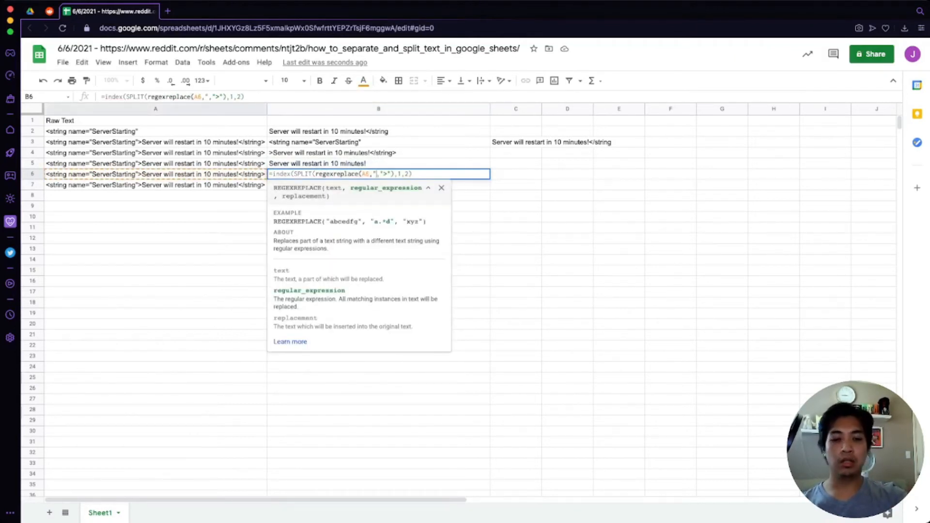
type("</string>")
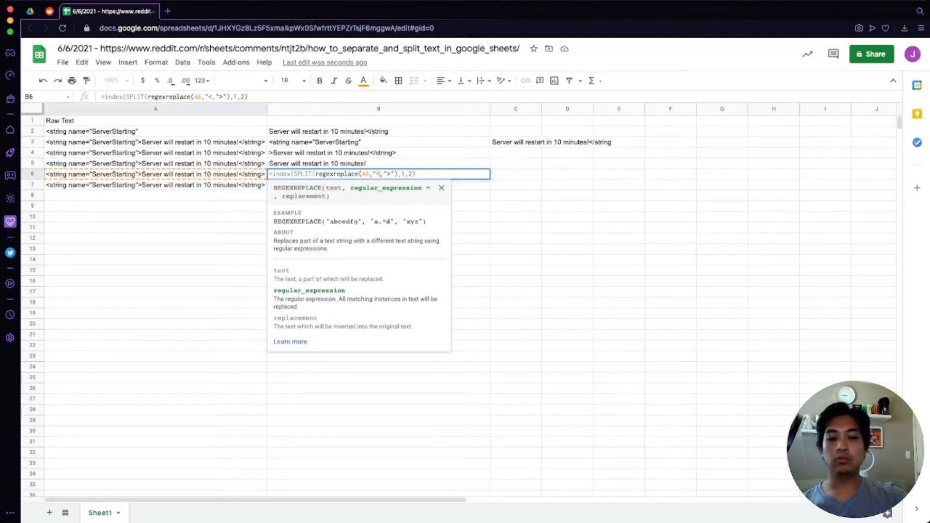
type("\",\"\")")
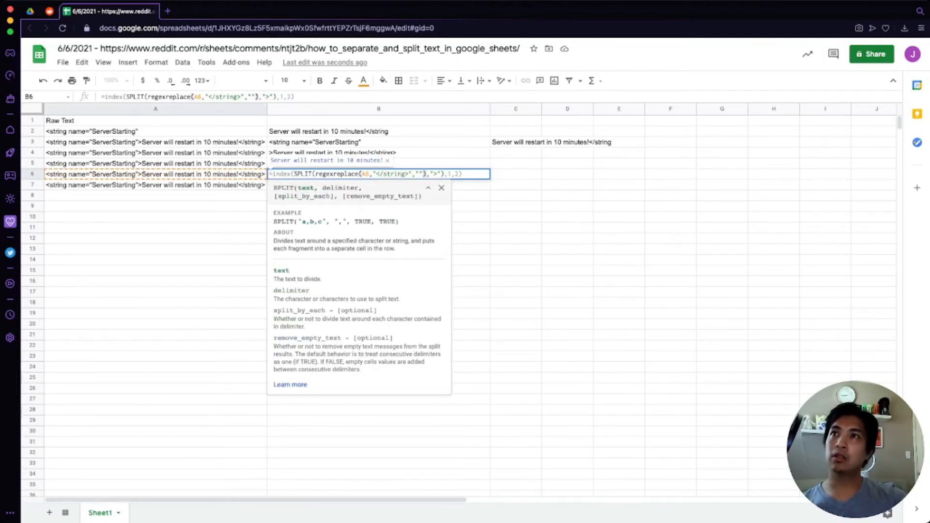
key("Return")
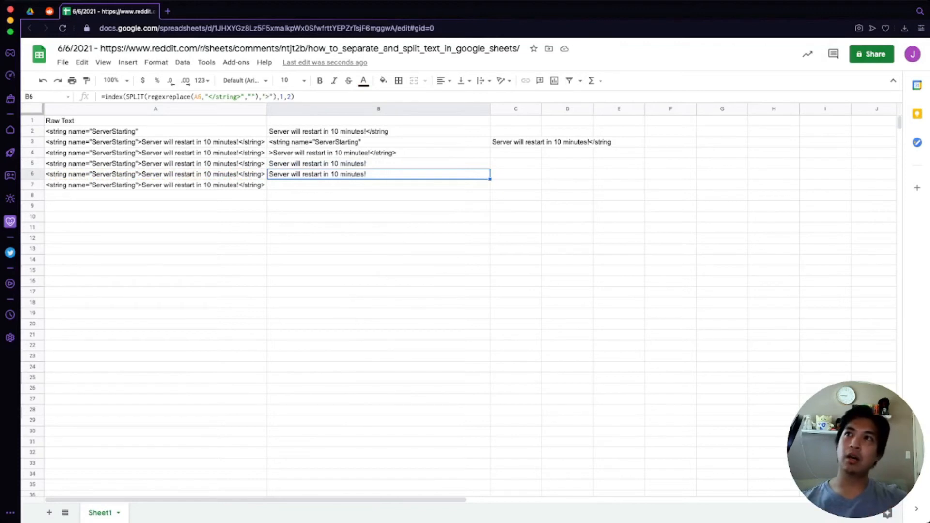
Copy the raw text from A7 down column A through row 20
key("Left")
key("Down")
key("super+c")
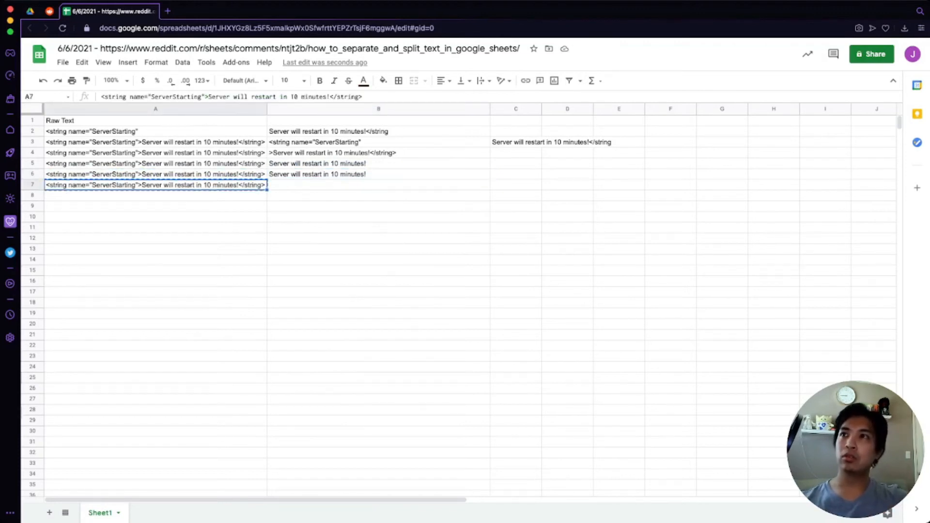
key("shift+Down")
key("shift+Down")
key("shift+Down")
key("shift+Down")
key("shift+Down")
key("shift+Down")
key("shift+Down")
key("shift+Down")
key("shift+Down")
key("shift+Down")
key("shift+Down")
key("shift+Down")
key("shift+Down")
key("super+v")
Copy the INDEX formula from B6 into B7
key("Up")
key("Right")
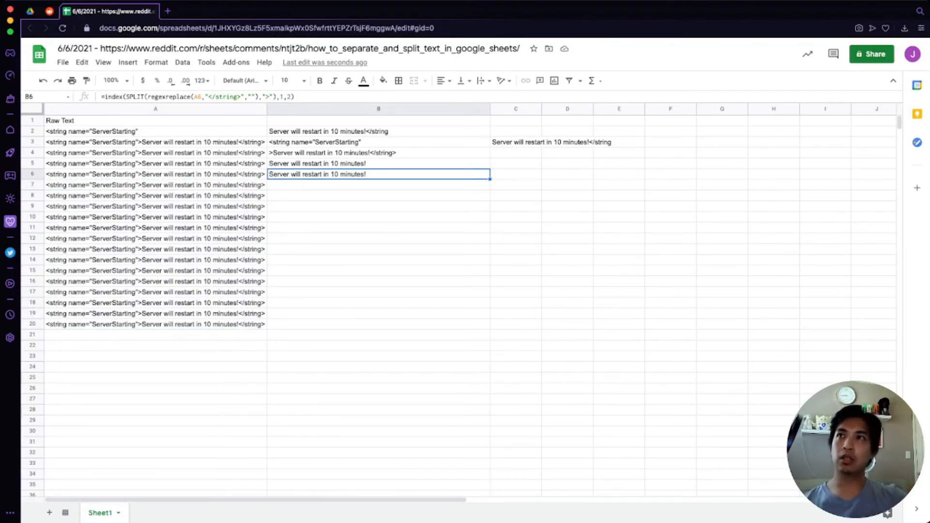
key("ctrl+c")
key("Down")
key("ctrl+v")
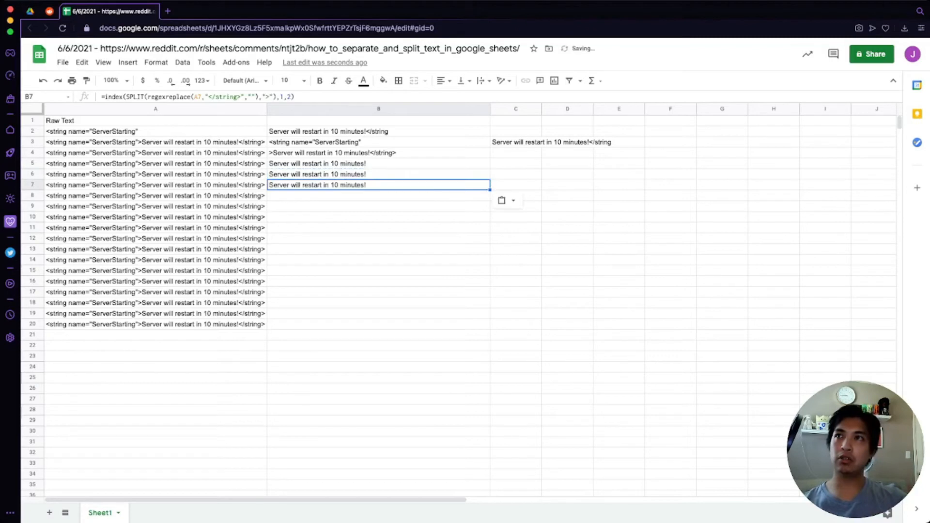
Wrap the existing INDEX formula in B7 in an ARRAYFORMULA function
key("Return")
key("Up")
key("Right")
type("arraformu")
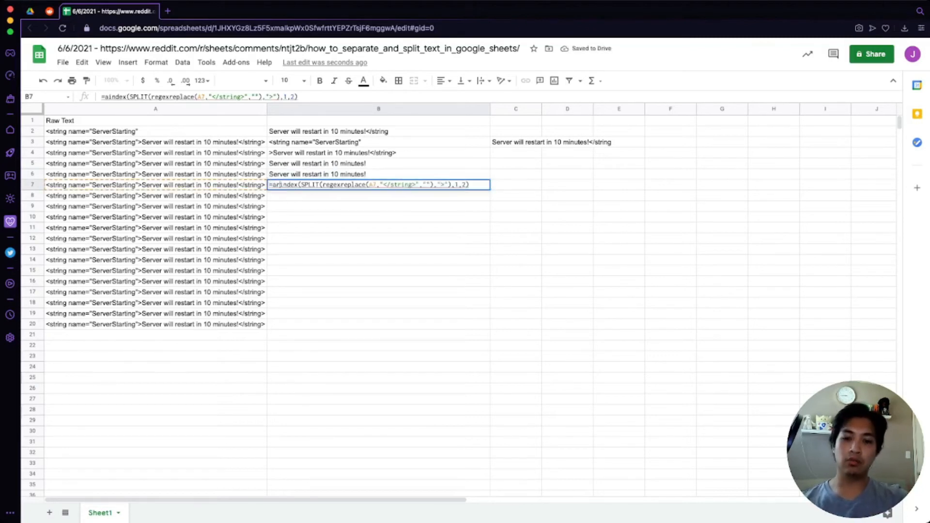
type("la(")
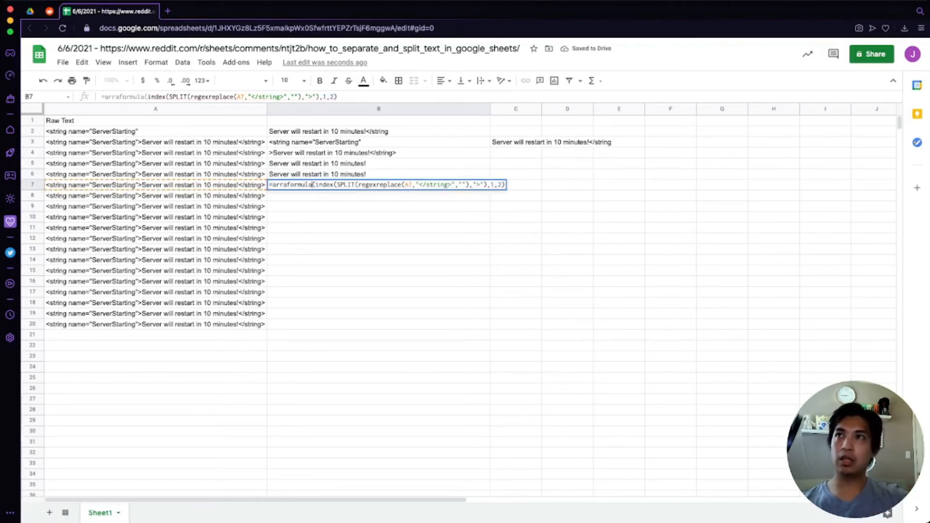
key("Left")
key("Left")
type("y")
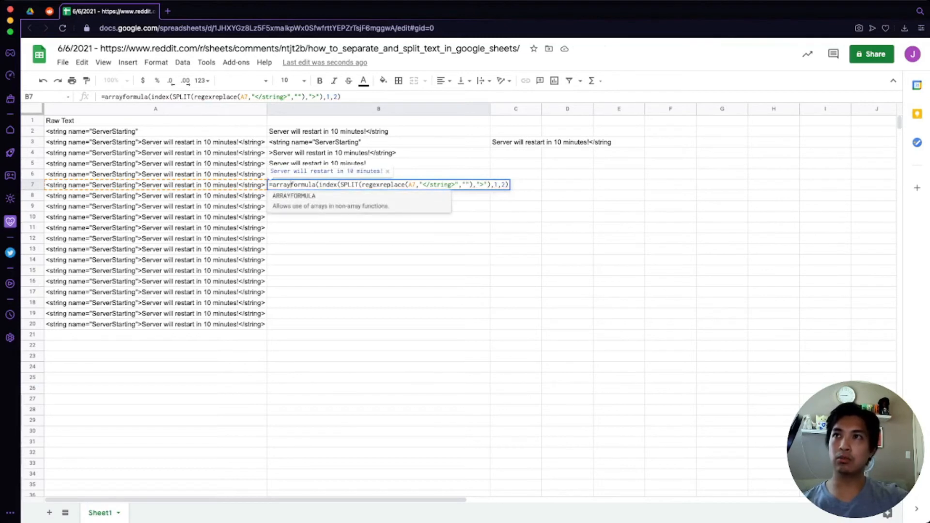
Set the row argument of the INDEX function in B7 to 0
key("Right")
key("Right")
key("Right")
key("Right")
key("Right")
key("Right")
key("Right")
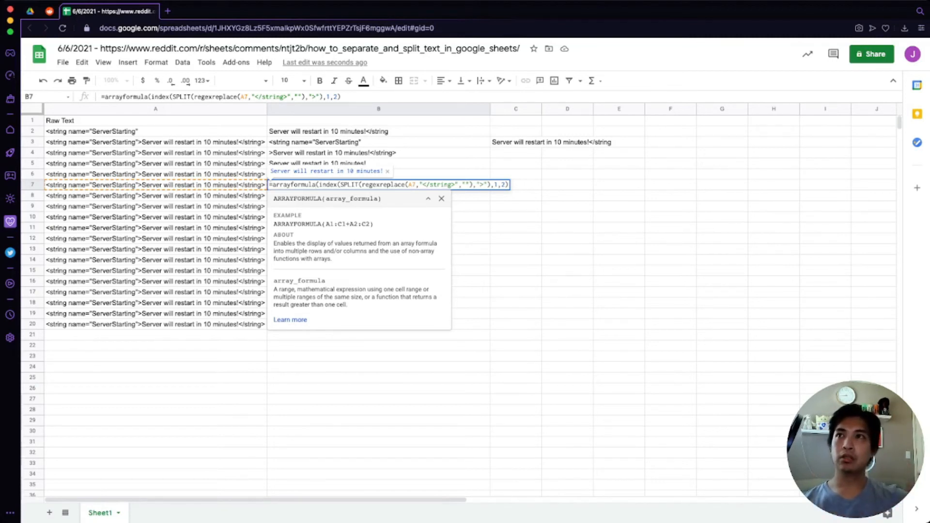
key("Left")
key("Left")
key("Left")
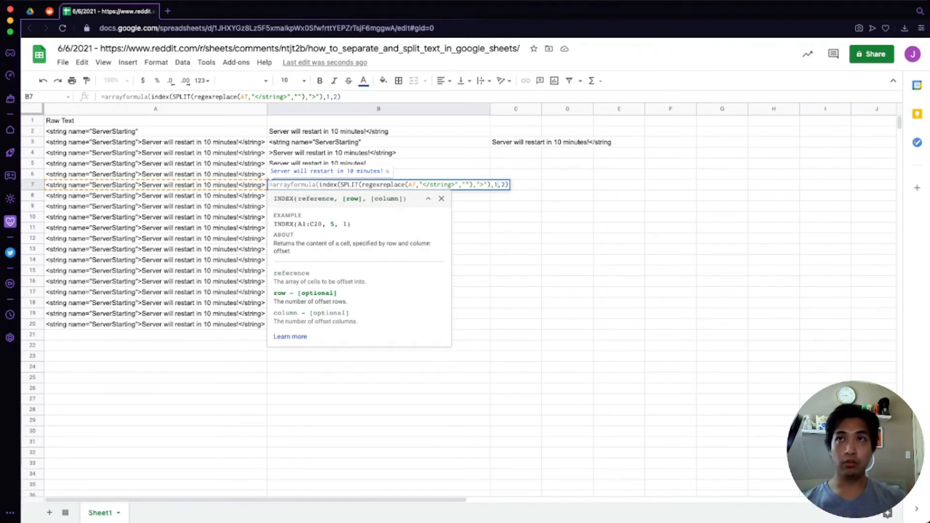
key("BackSpace")
type("0")
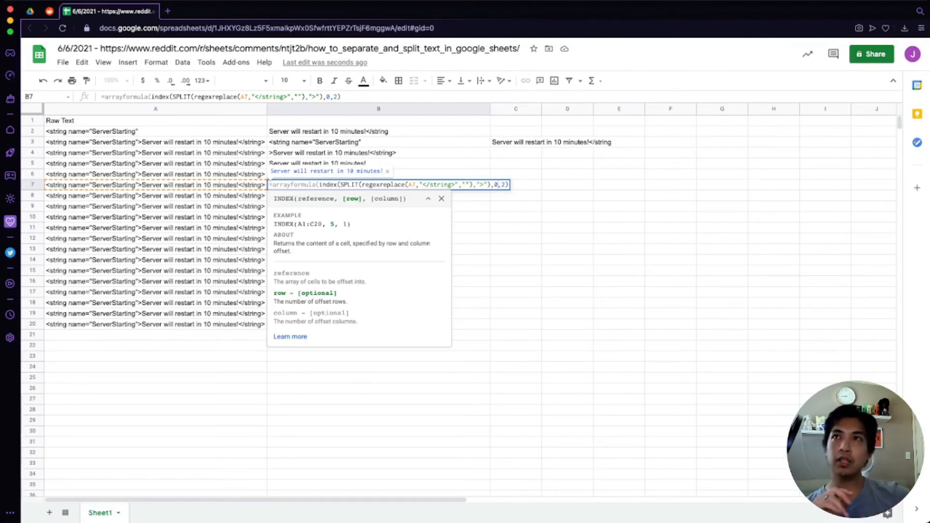
Extend the REGEXREPLACE reference in B7 to the open range A7:A and enter the array formula
key("Left")
key("Left")
key("Left")
key("Left")
key("Left")
key("Left")
key("Left")
key("Left")
key("Left")
key("Left")
key("Left")
key("Left")
key("Left")
key("Left")
key("Left")
key("Left")
key("Left")
key("Left")
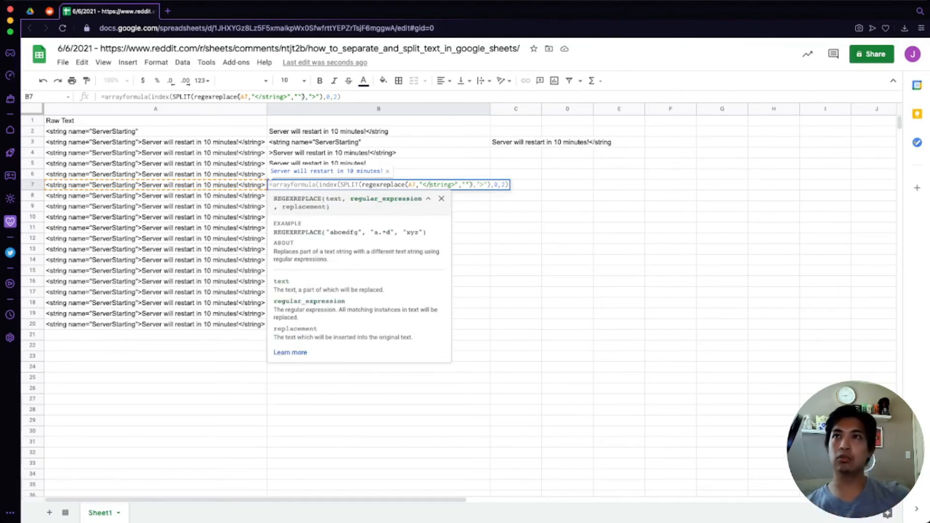
key("Left")
key("Left")
key("Left")
key("Left")
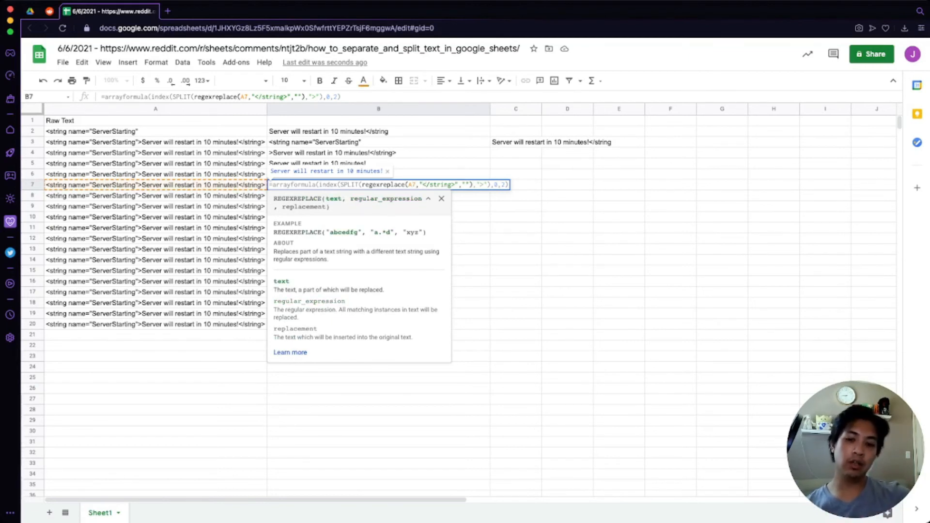
type(":A")
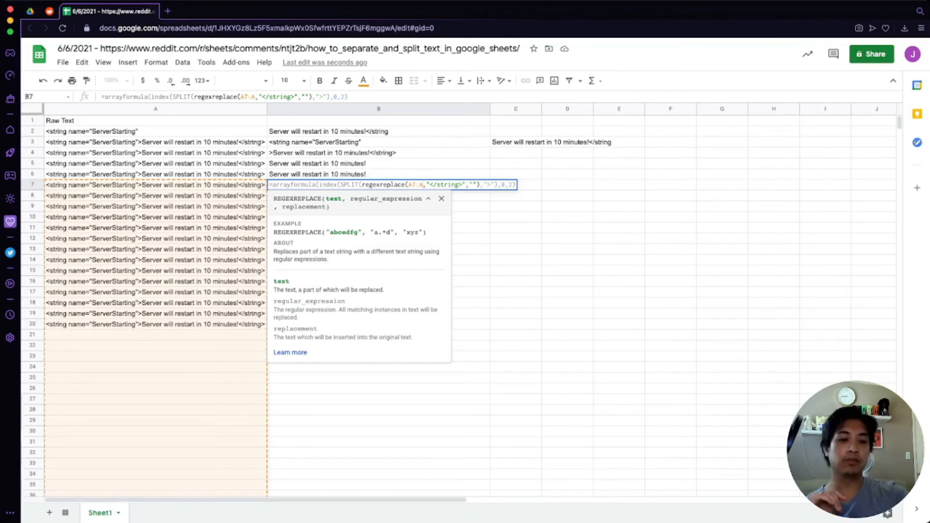
key("Return")
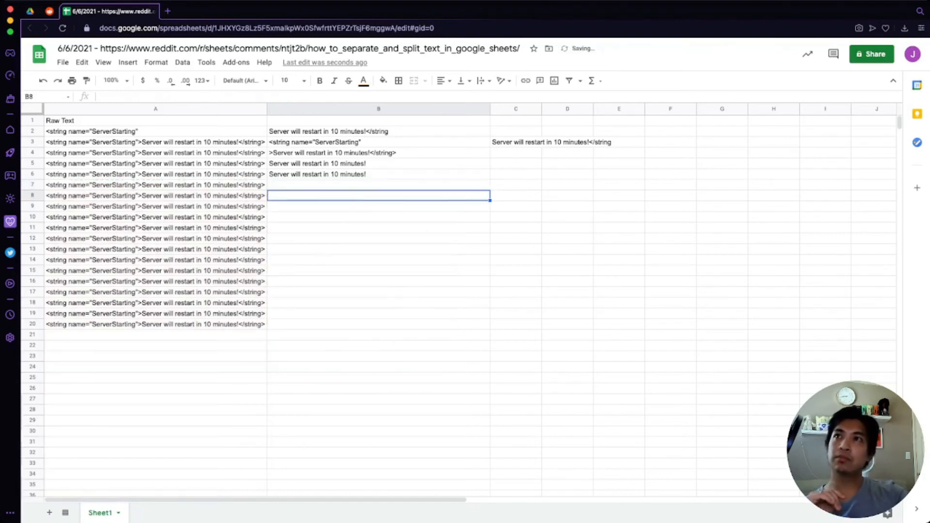
key("Up")
key("Down")
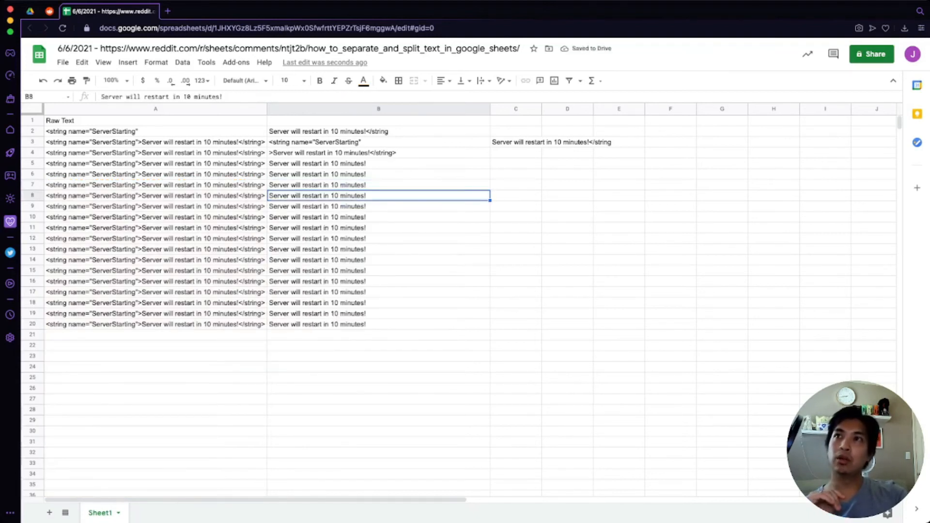
left_click_drag(378, 217, 378, 335)
left_click(378, 228)
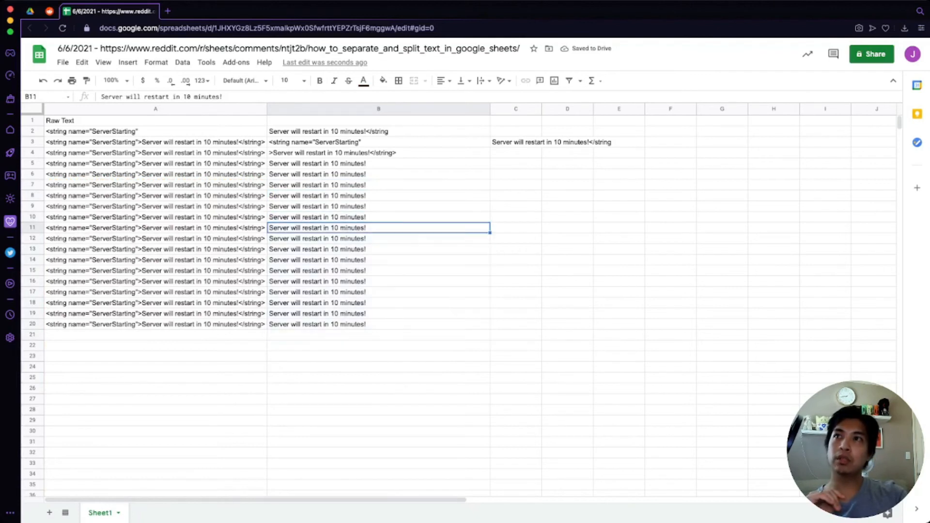
Replace the REGEXREPLACE search pattern in the B7 array formula with "ServerStarter" and enter the formula
left_click(378, 185)
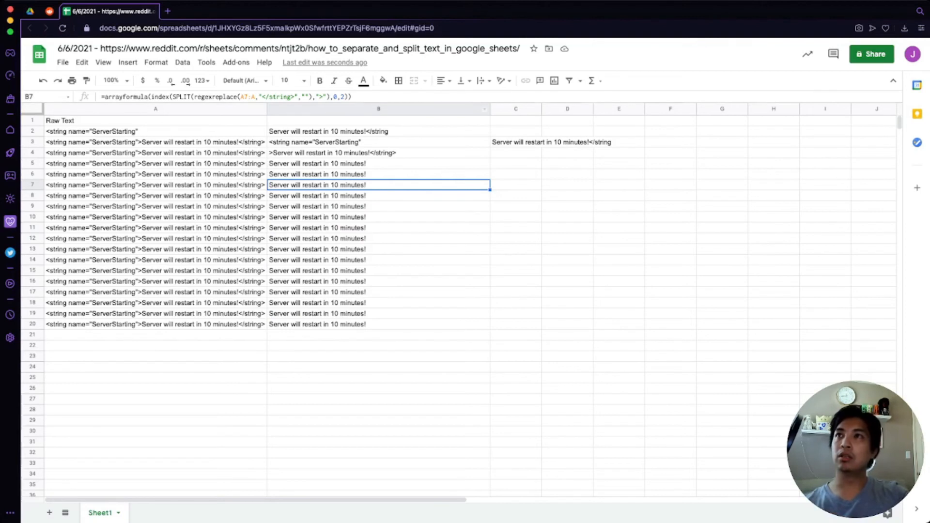
left_click(295, 96)
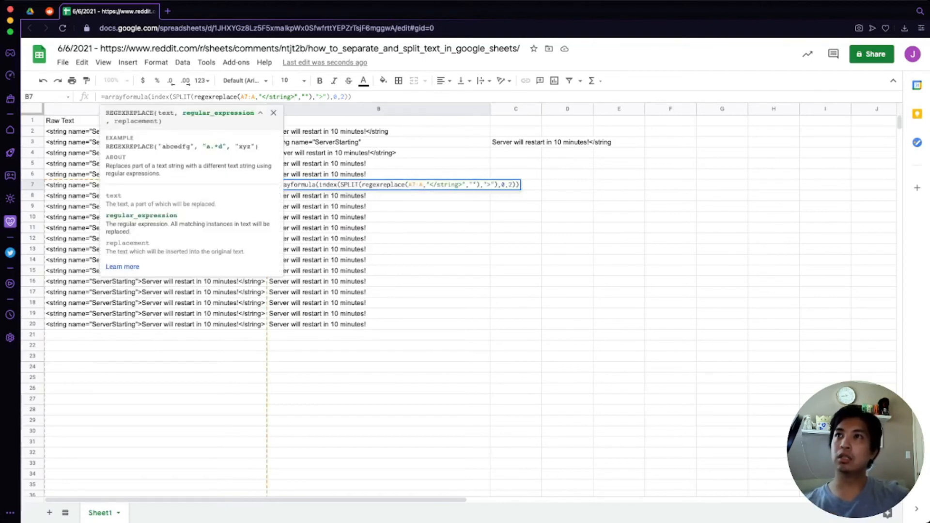
double_click(289, 97)
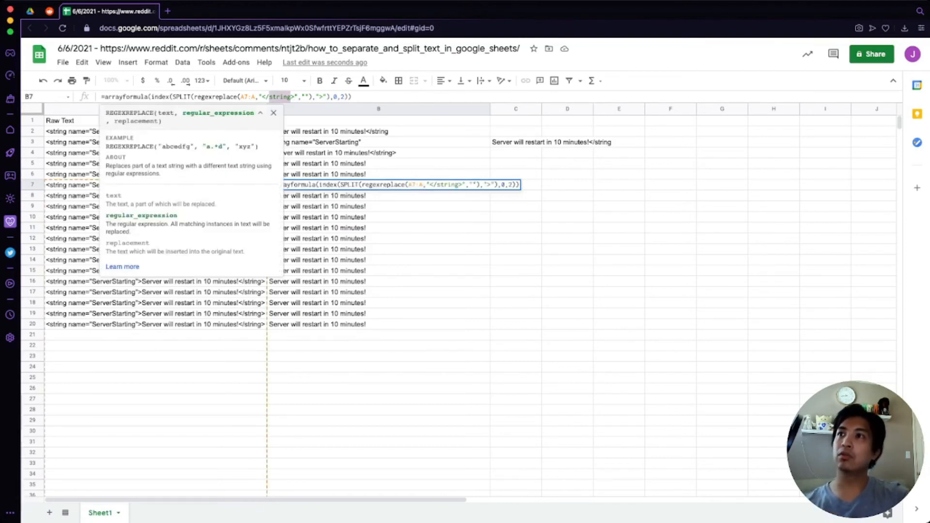
type("Ser")
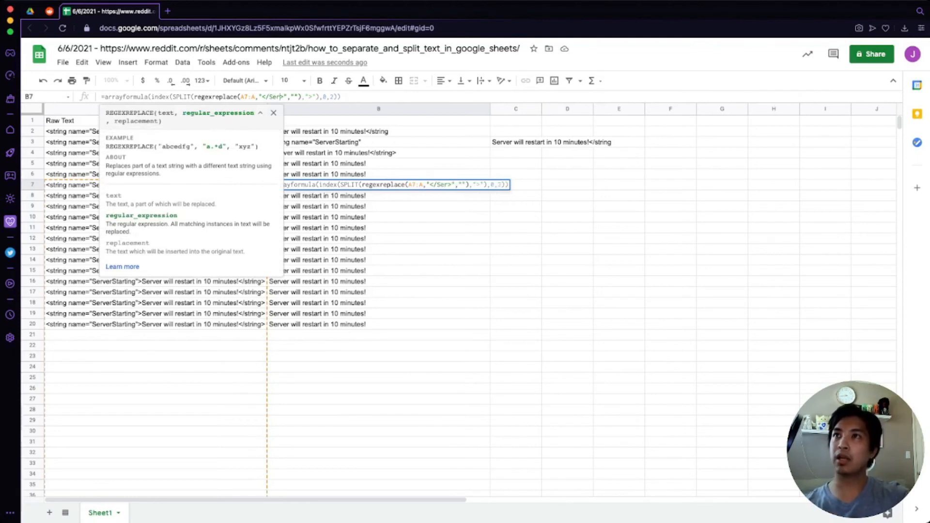
key("BackSpace")
key("BackSpace")
key("BackSpace")
key("BackSpace")
key("BackSpace")
key("Delete")
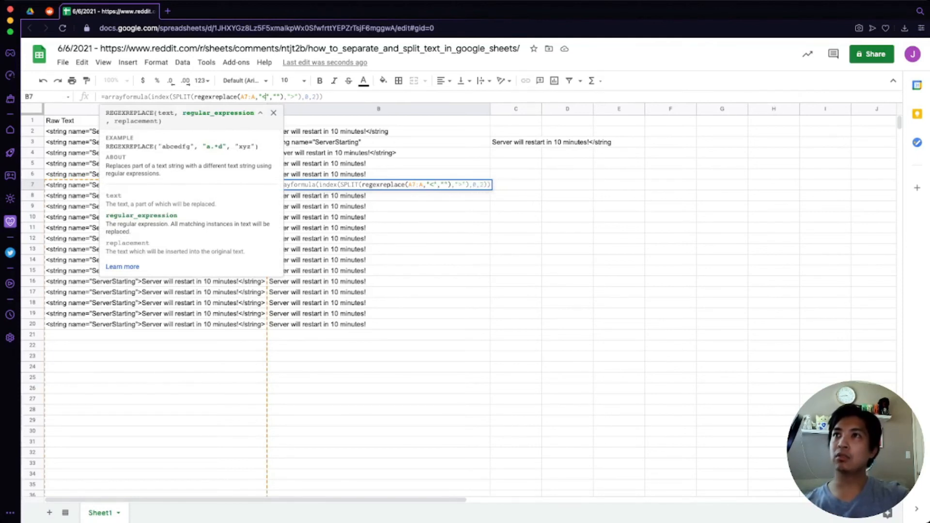
type("Ser")
type("verStat")
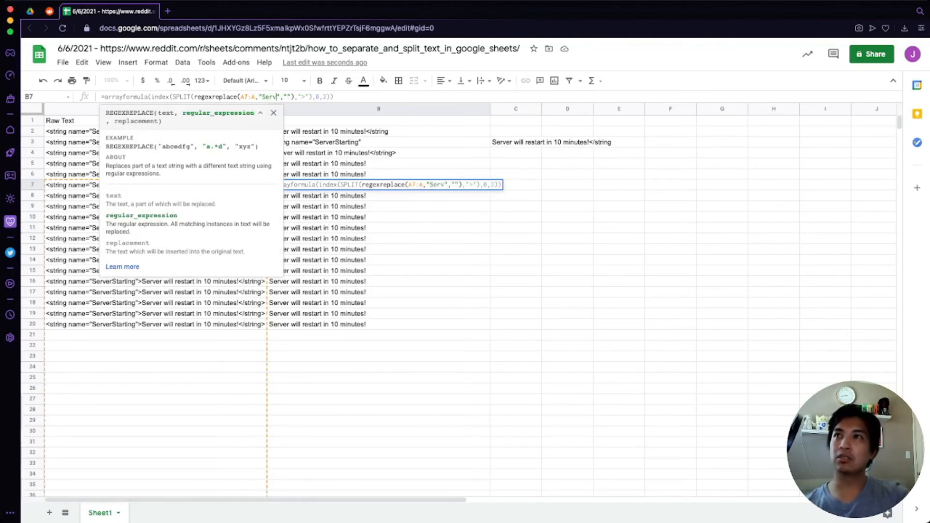
key("BackSpace")
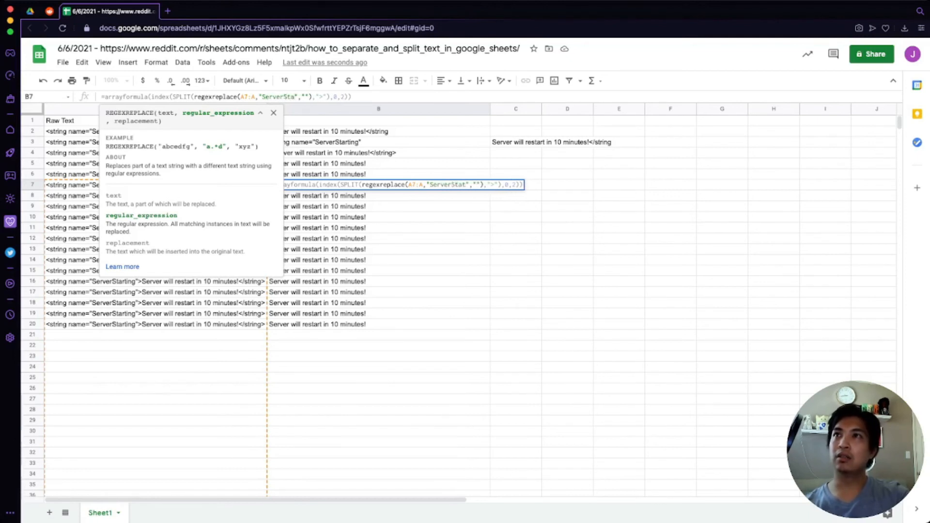
type("rting")
key("Return")
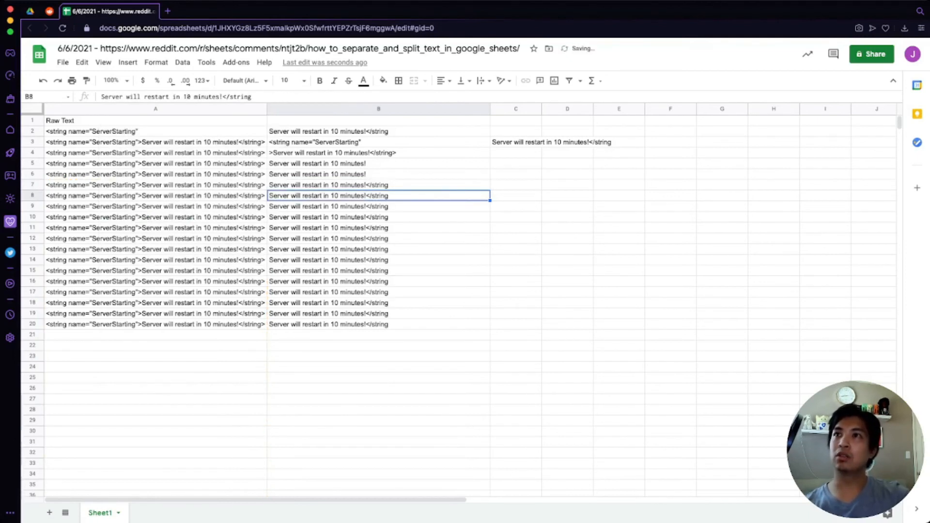
Correct the REGEXREPLACE search pattern in B7 to "ServerStarting" and select the results in B7:B19
key("Up")
key("Return")
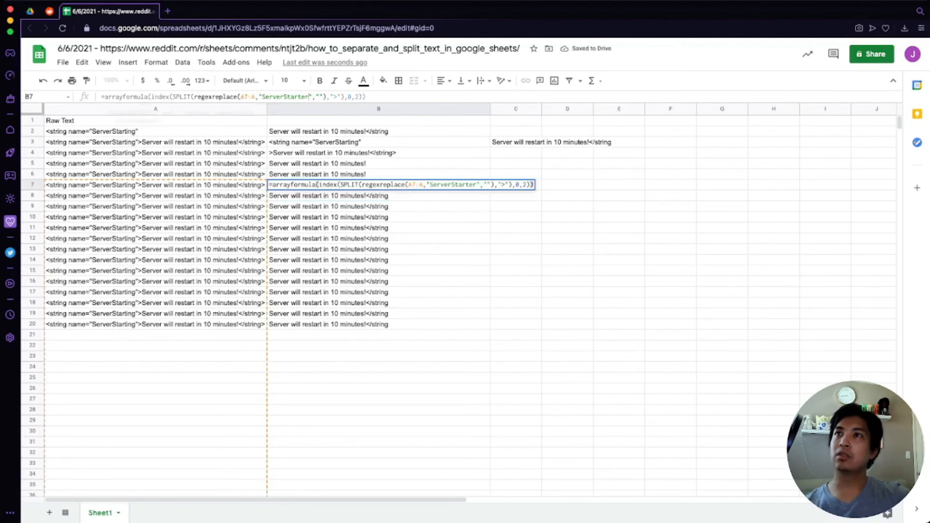
key("Return")
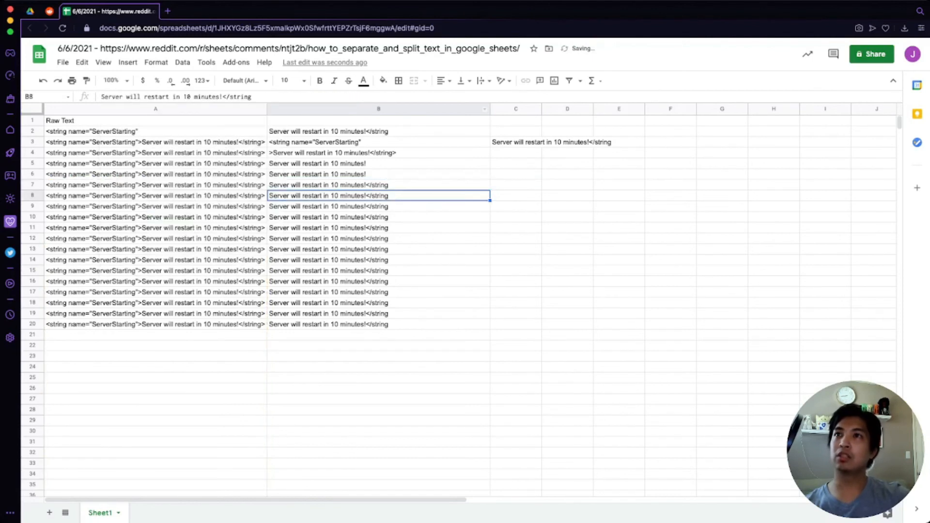
left_click_drag(378, 185, 378, 313)
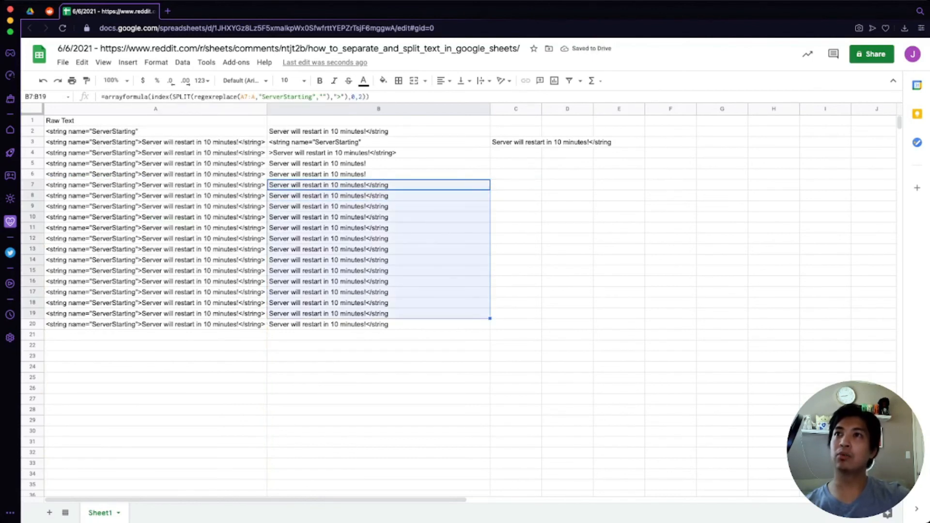
Set the REGEXREPLACE search pattern in the B7 array formula back to "</string>" and enter the formula
left_click(378, 185)
left_click_drag(259, 97, 312, 97)
left_click(258, 97)
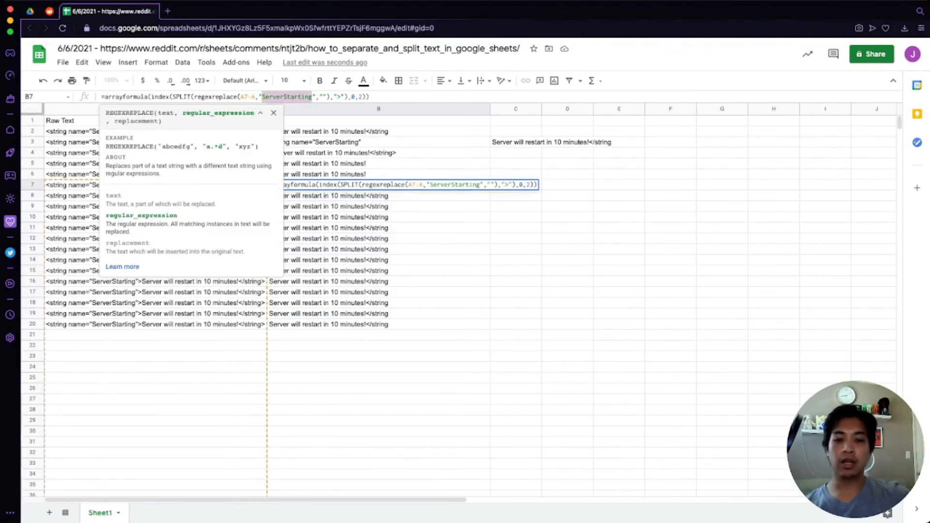
type("</string>")
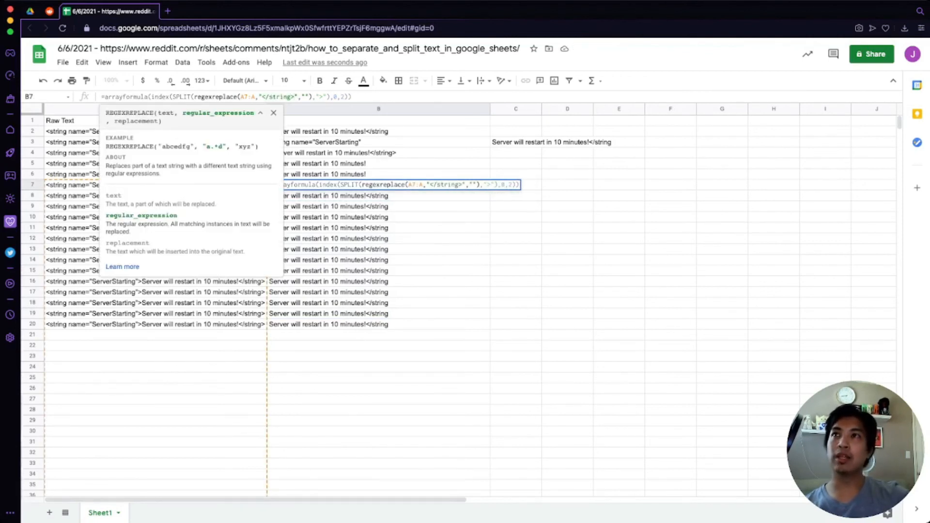
key("Return")
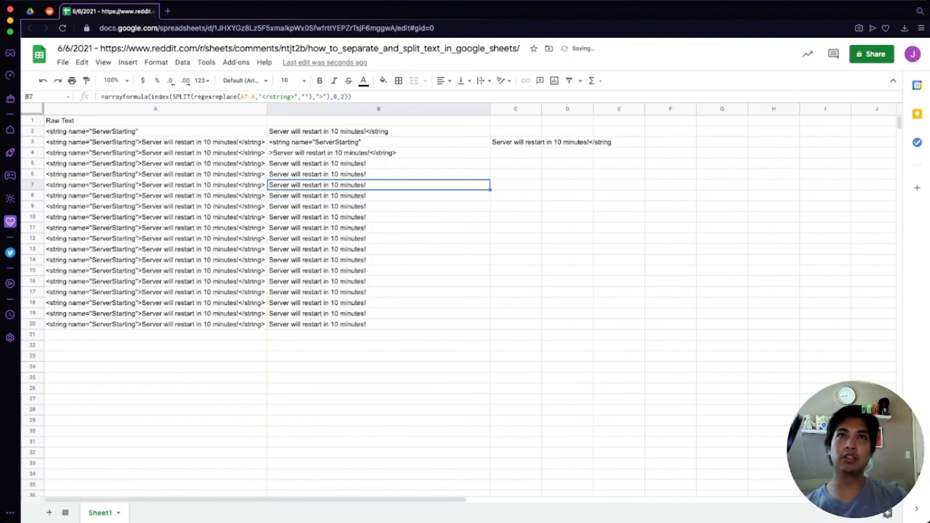
key("Down")
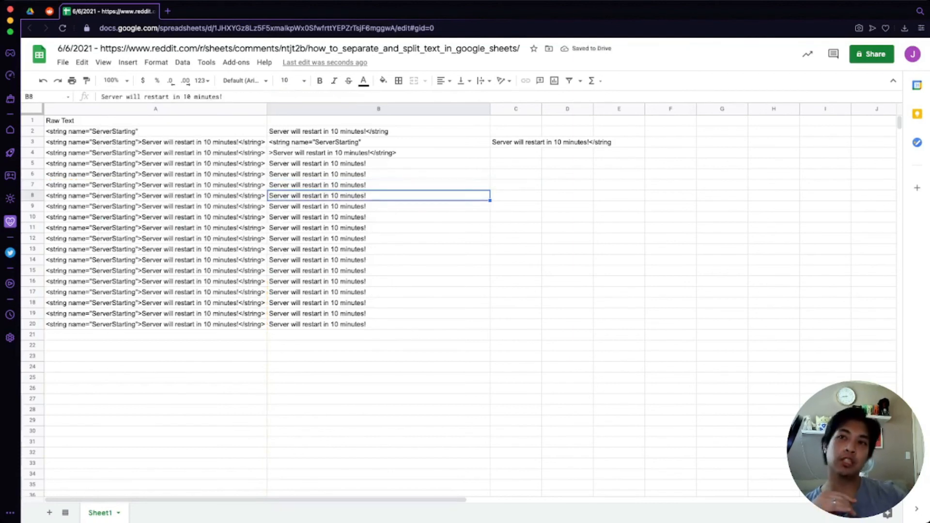